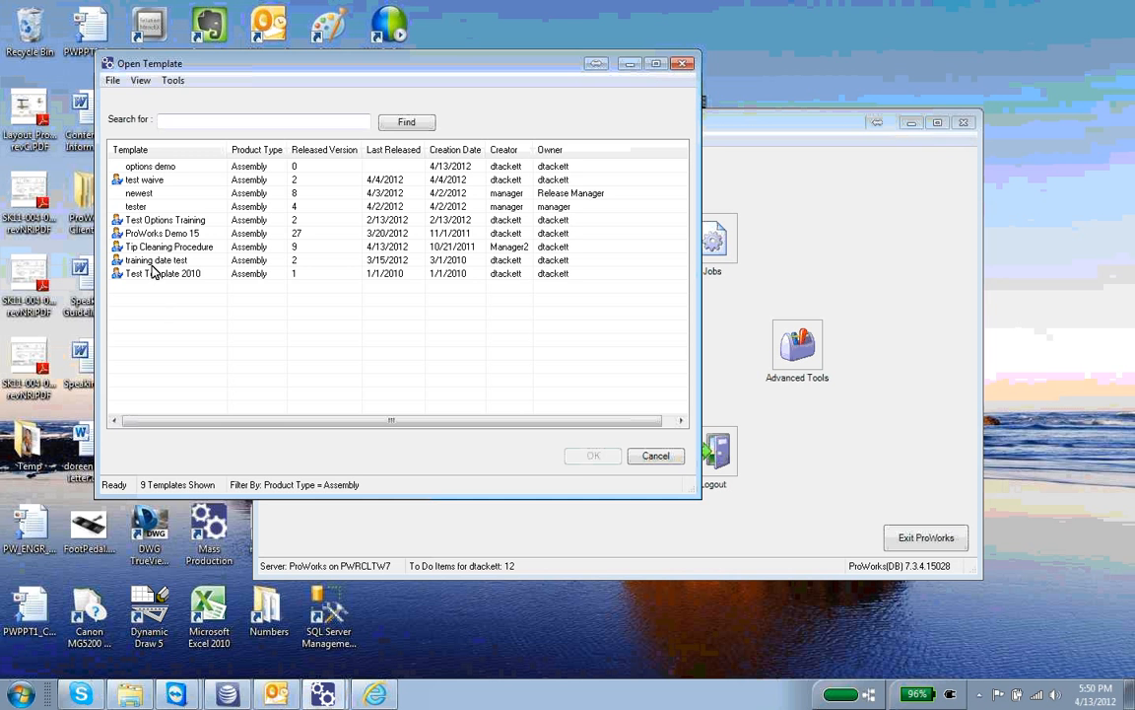
Open the Tip Cleaning Procedure template for editing and expand Task 1 - Prepare Mipox and Task 2 - Clean Tips.
click(153, 247)
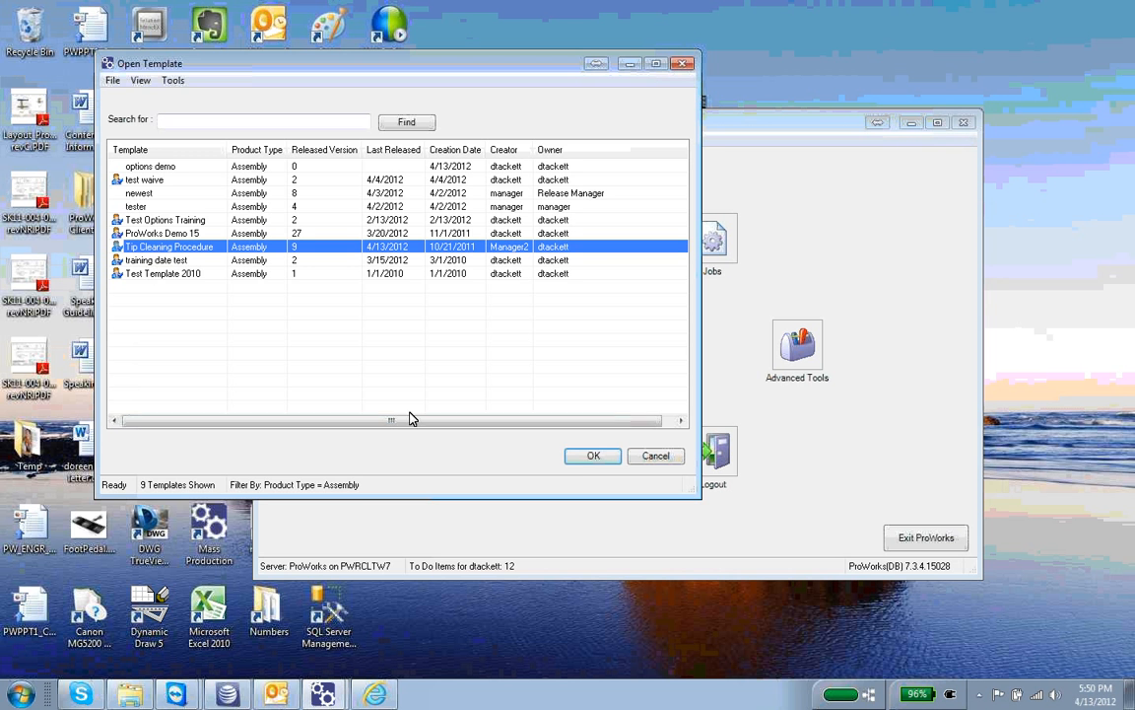
click(592, 455)
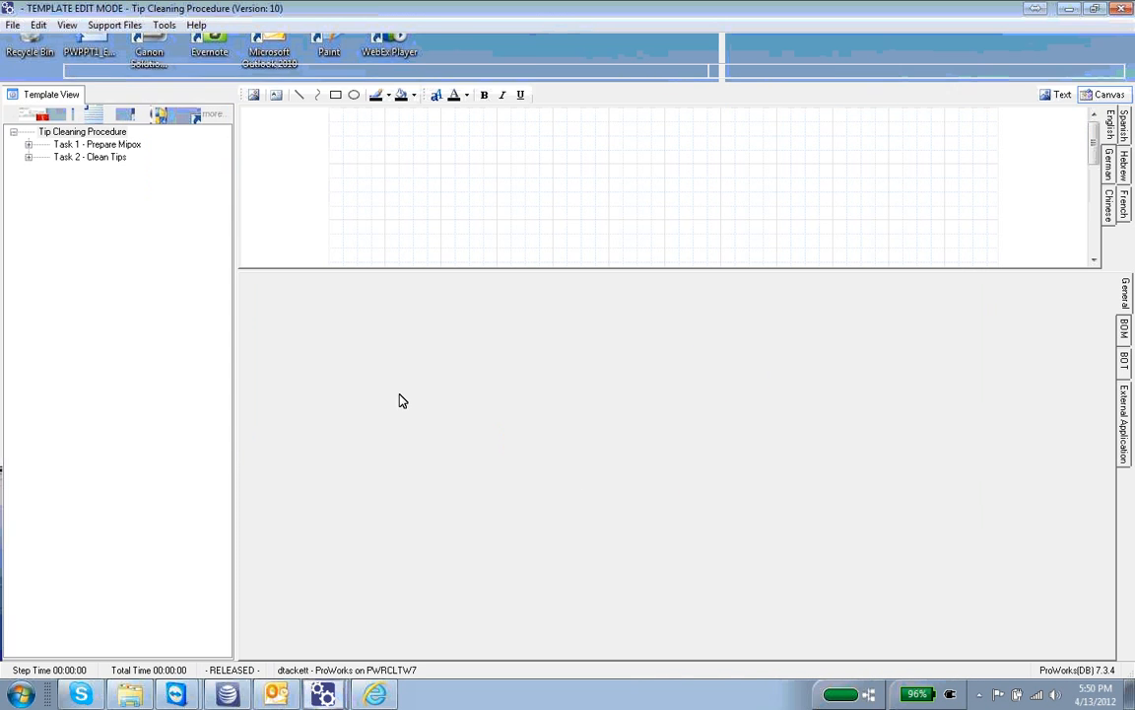
click(29, 158)
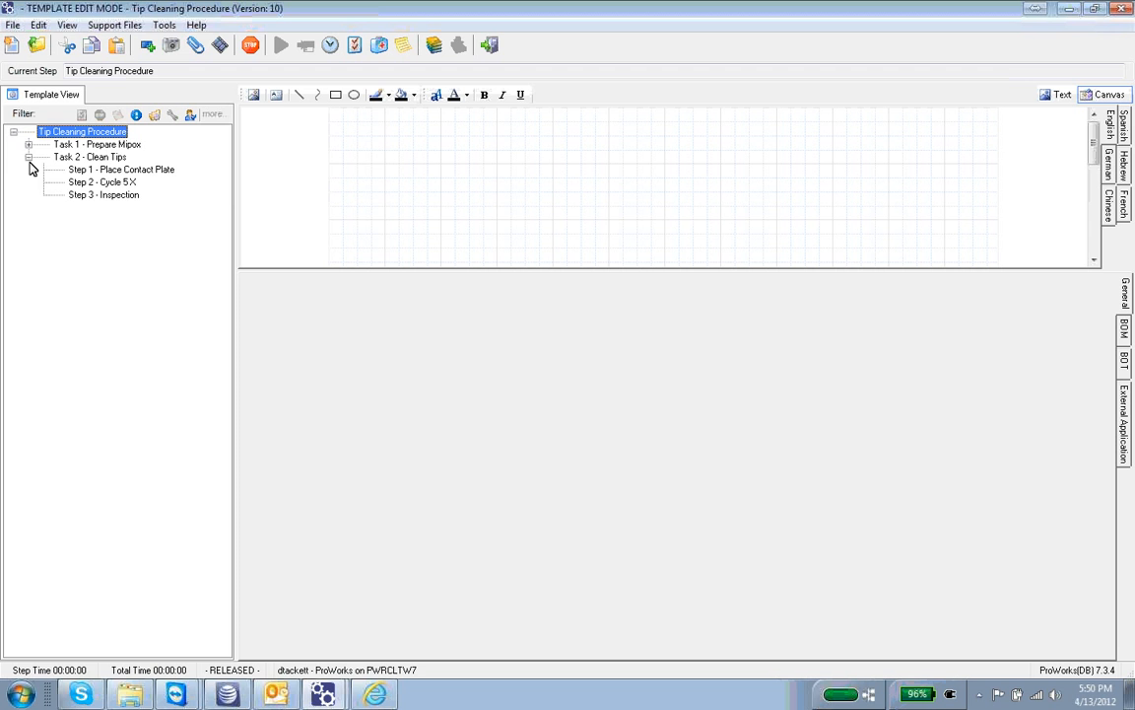
click(28, 144)
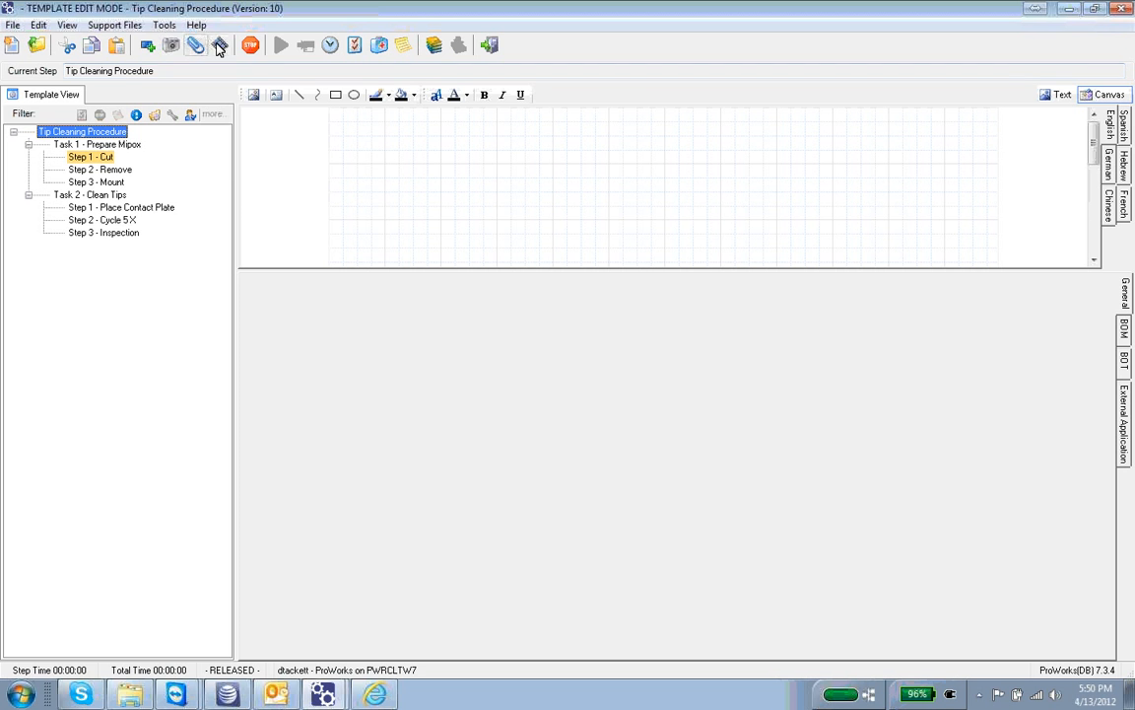
In Expert Mode, set Remove, Place Contact Plate and Cycle 5X as the steps only a novice user must complete.
click(165, 26)
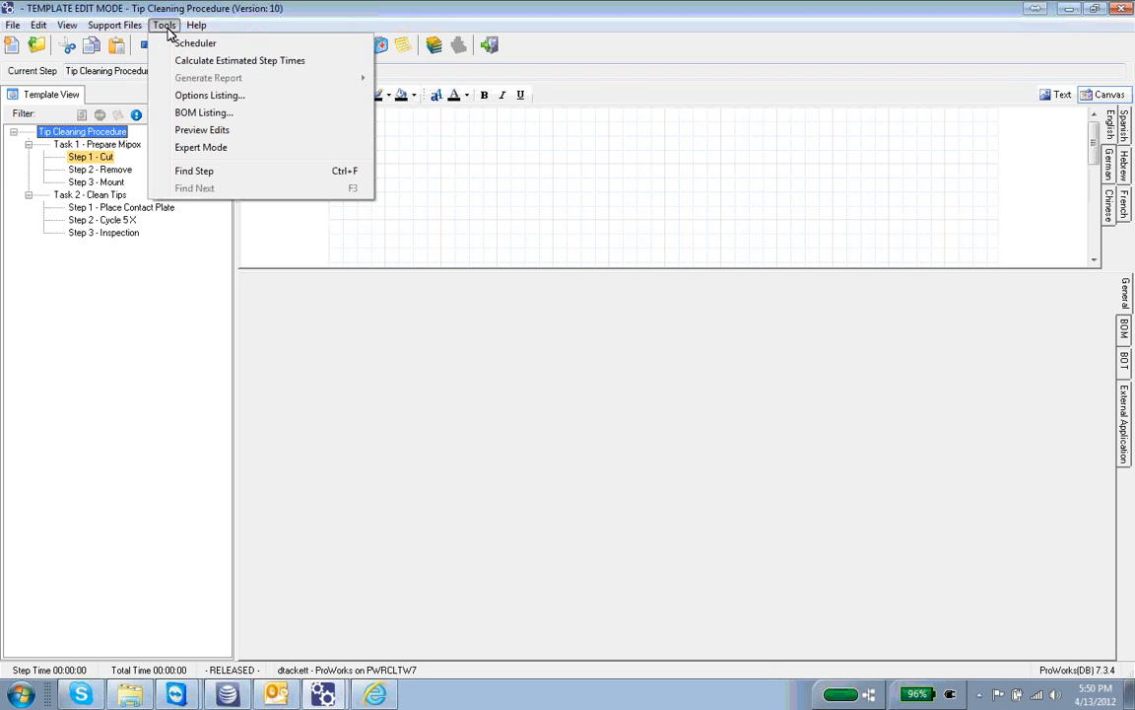
click(219, 147)
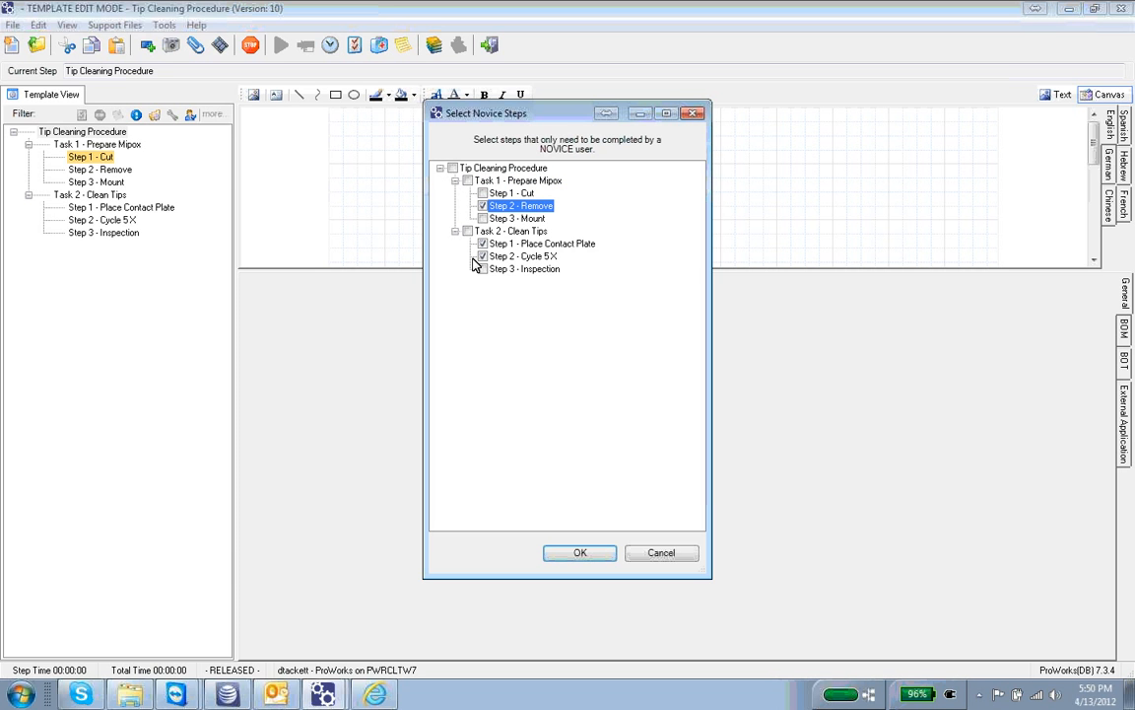
click(451, 168)
click(451, 168)
click(482, 206)
click(482, 244)
click(580, 552)
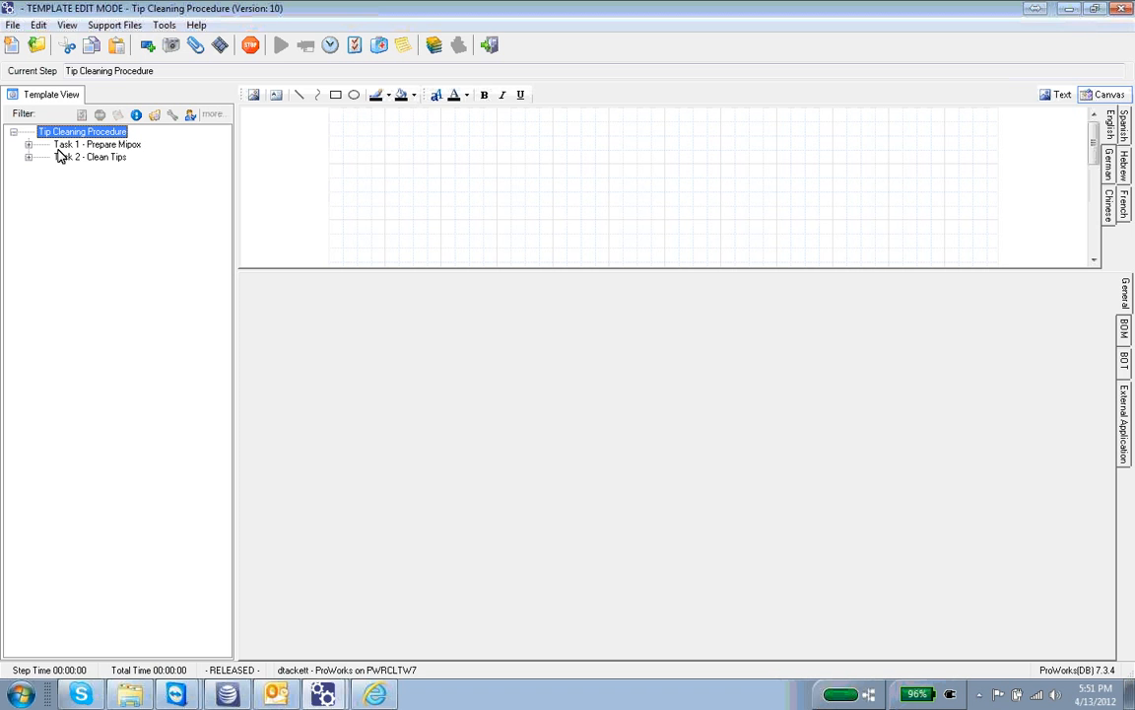
Make a minor edit at the end of the first line of the Step 1 - Cut instructions under Task 1.
click(27, 144)
click(77, 157)
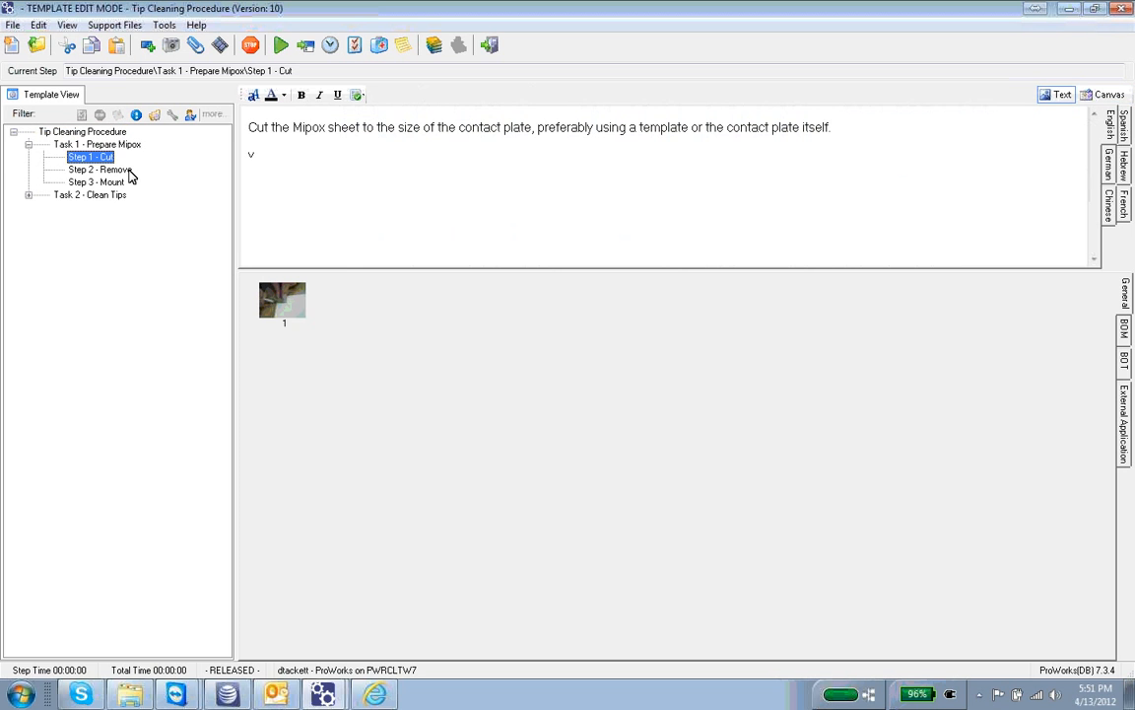
click(852, 126)
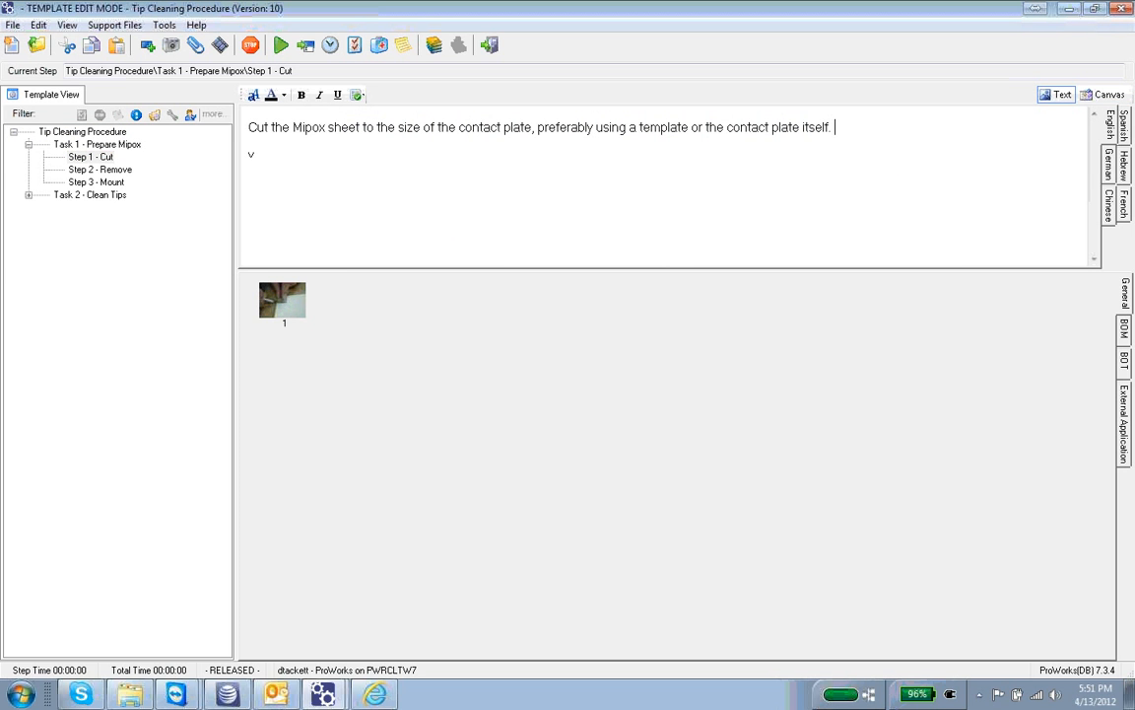
click(100, 170)
Review the Step 1 - Cut instruction change, approve all changes and release the template for new jobs.
click(458, 45)
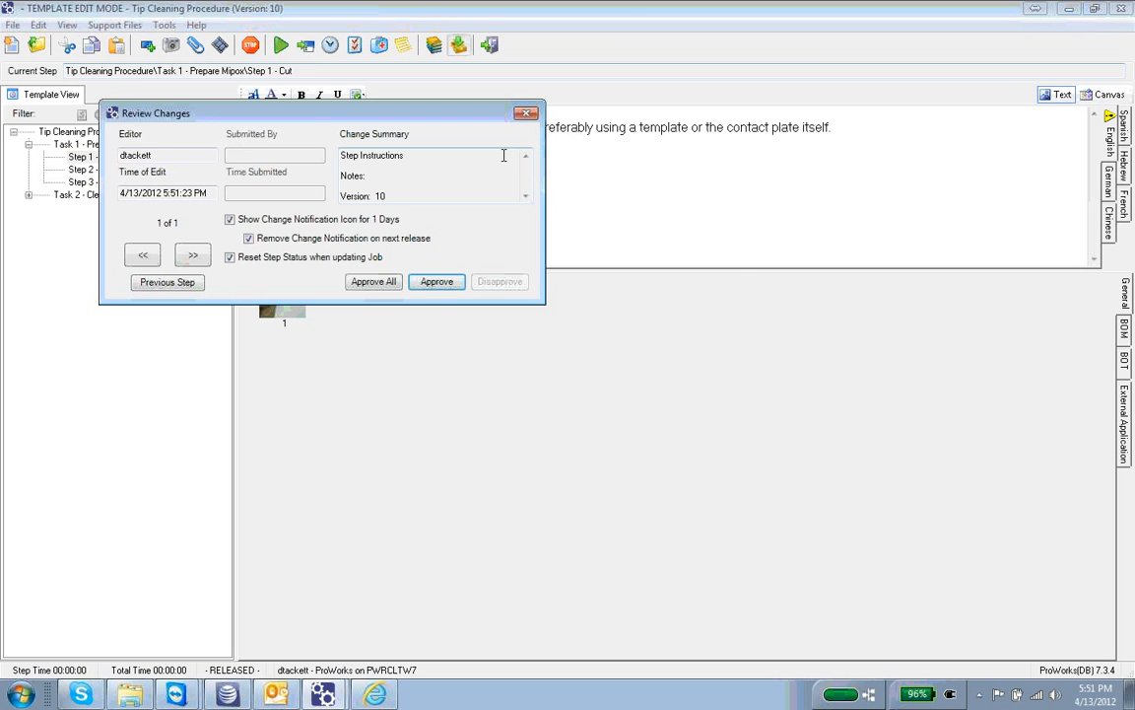
click(374, 282)
click(593, 401)
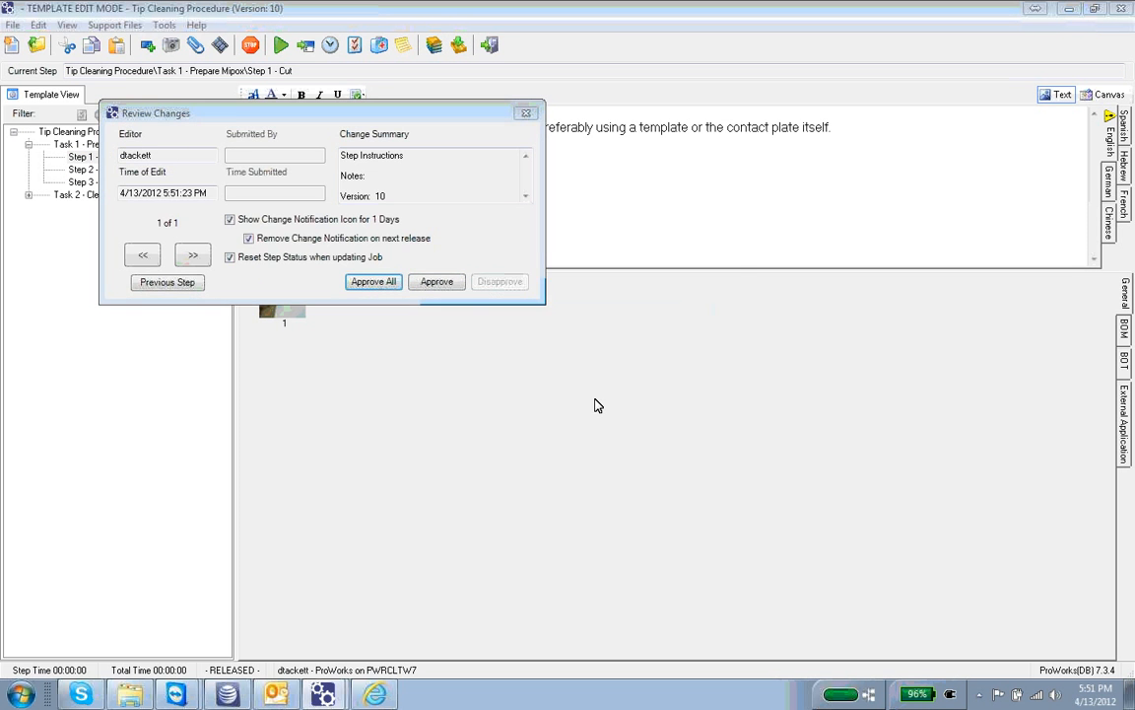
click(612, 395)
click(629, 437)
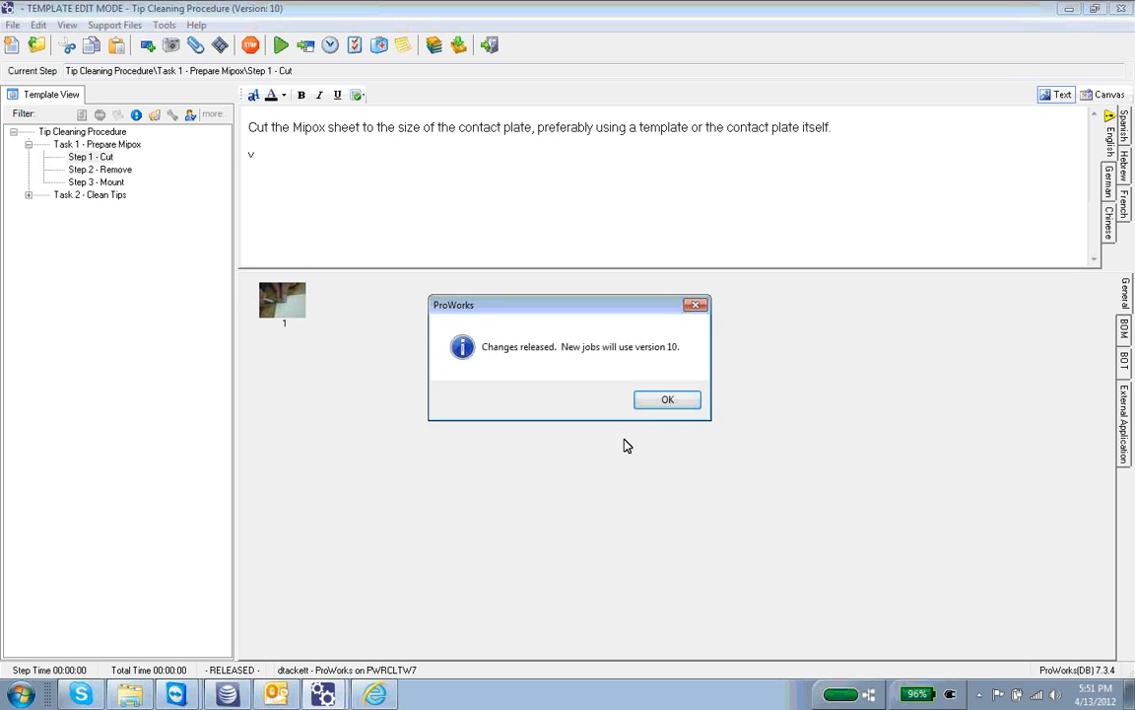
click(656, 404)
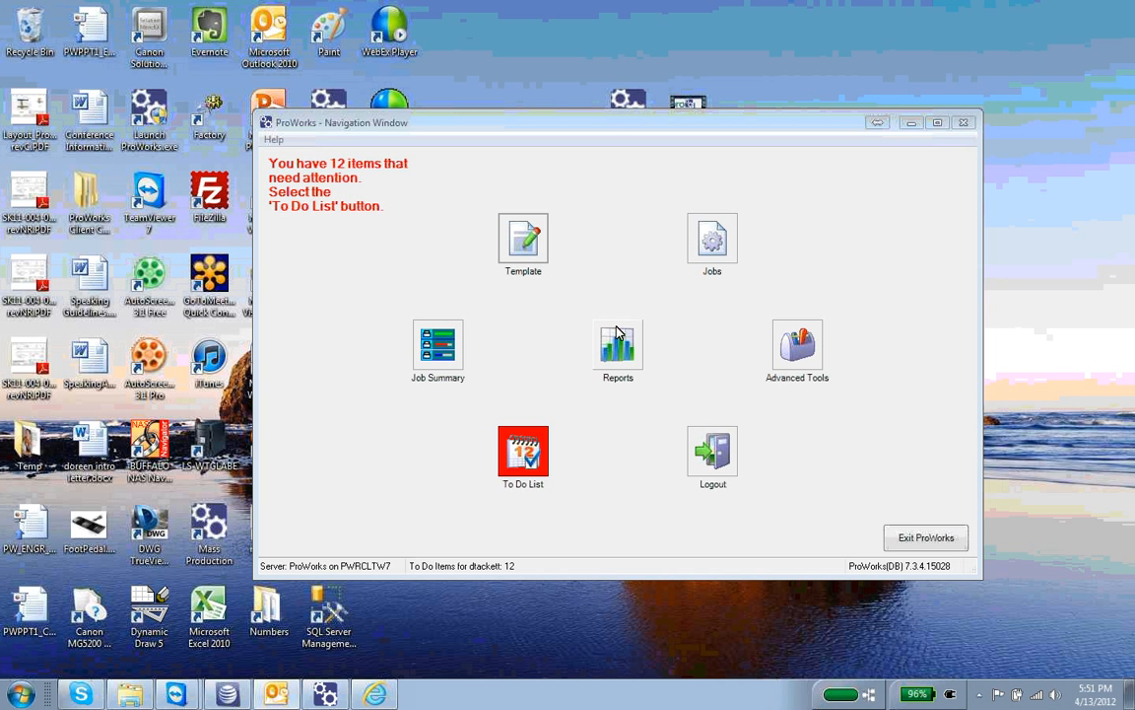
In the Expert/Novice Matrix, mark the first listed user as expert for 9510 XP BUH assy (2), CAN_Test, newest and Phase 1.
click(798, 345)
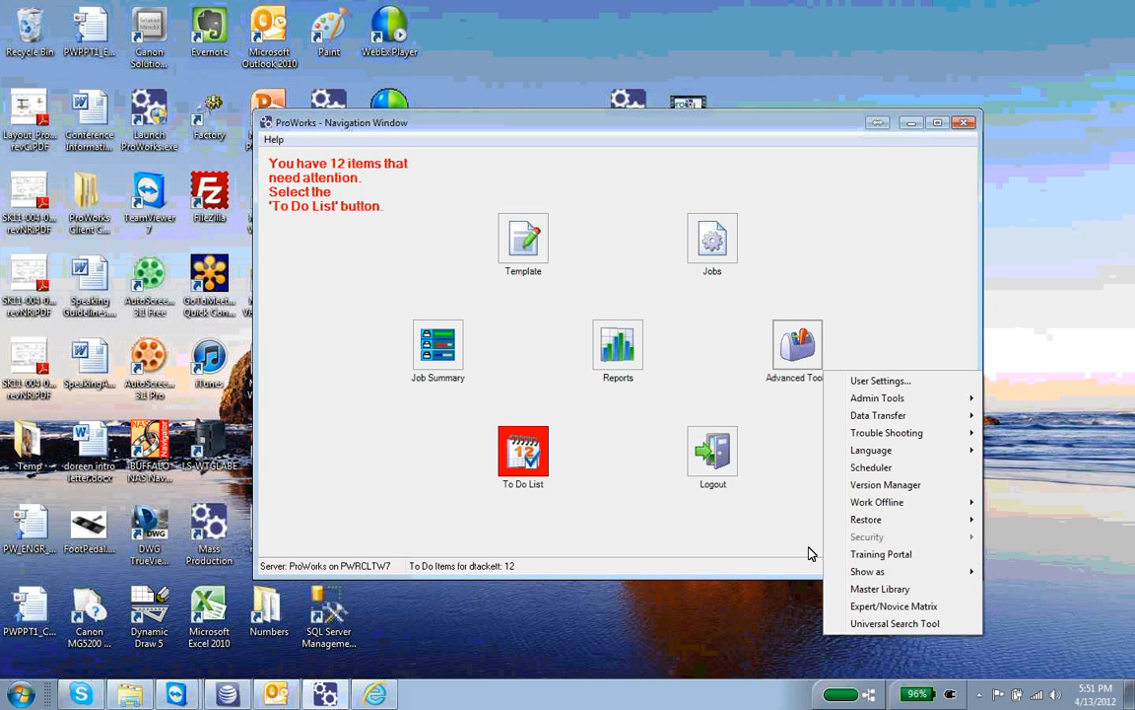
click(886, 610)
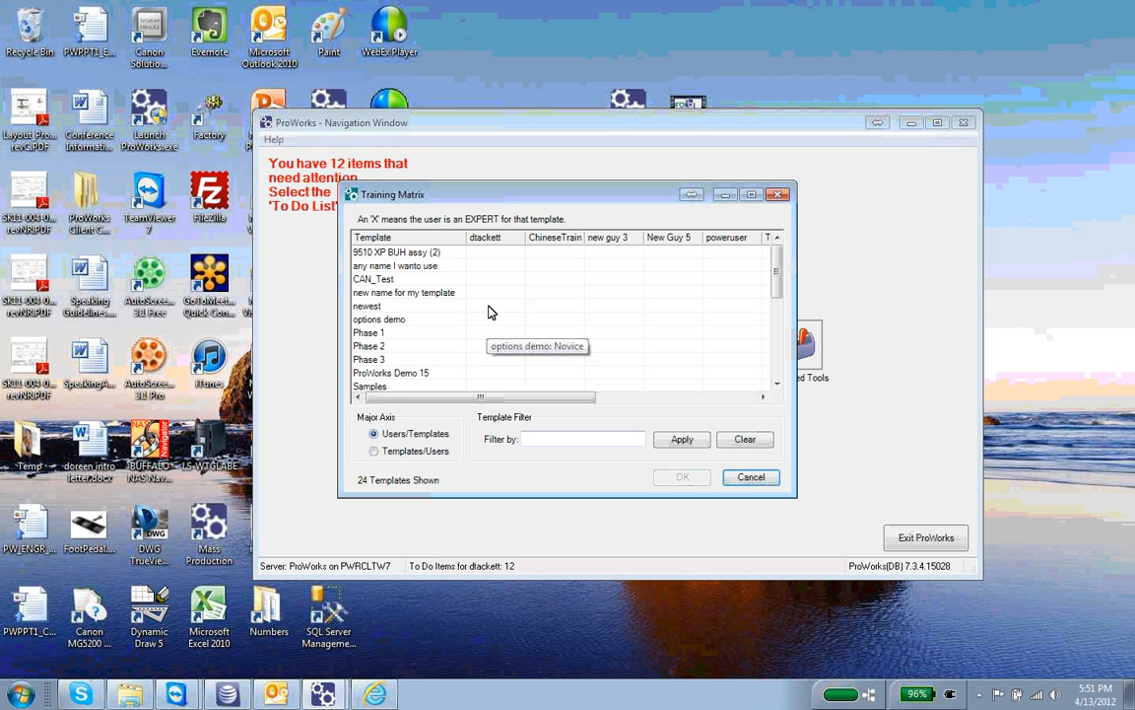
click(488, 254)
click(491, 280)
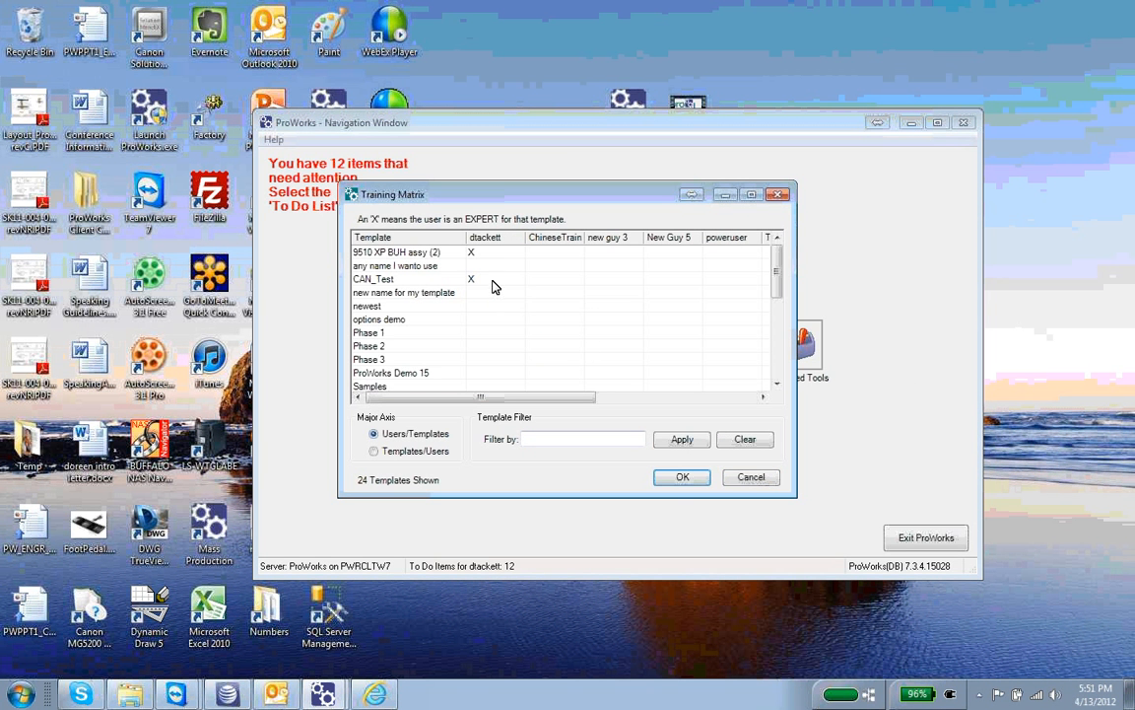
click(489, 307)
click(486, 333)
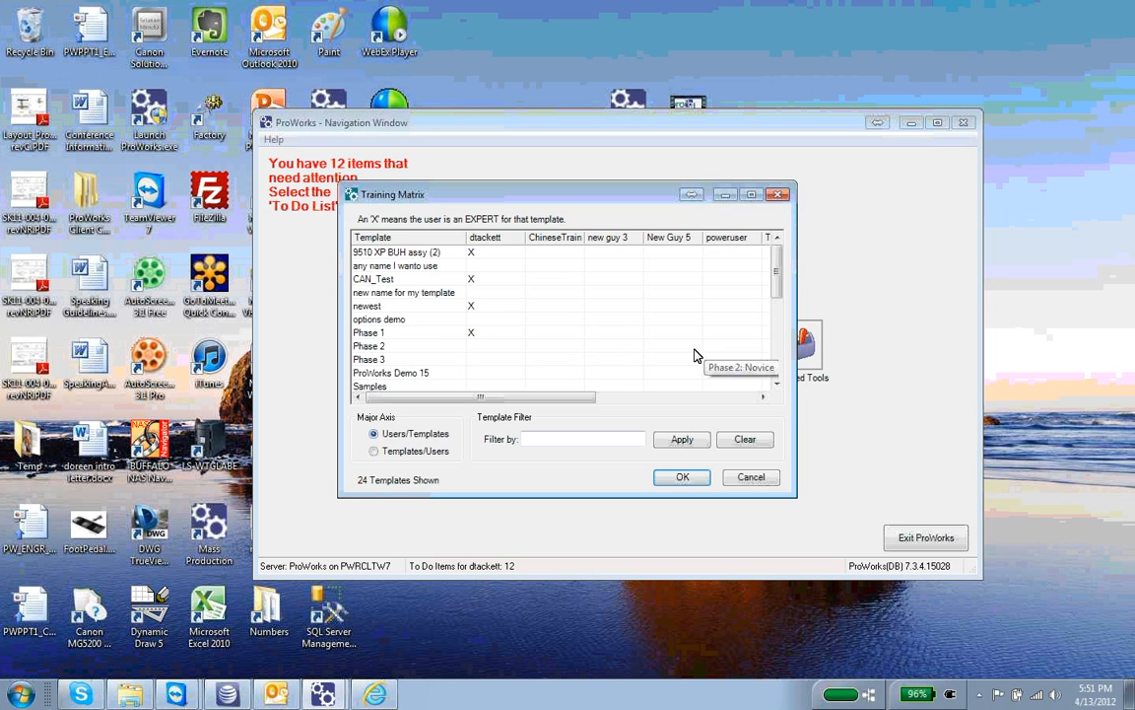
drag(776, 281, 774, 343)
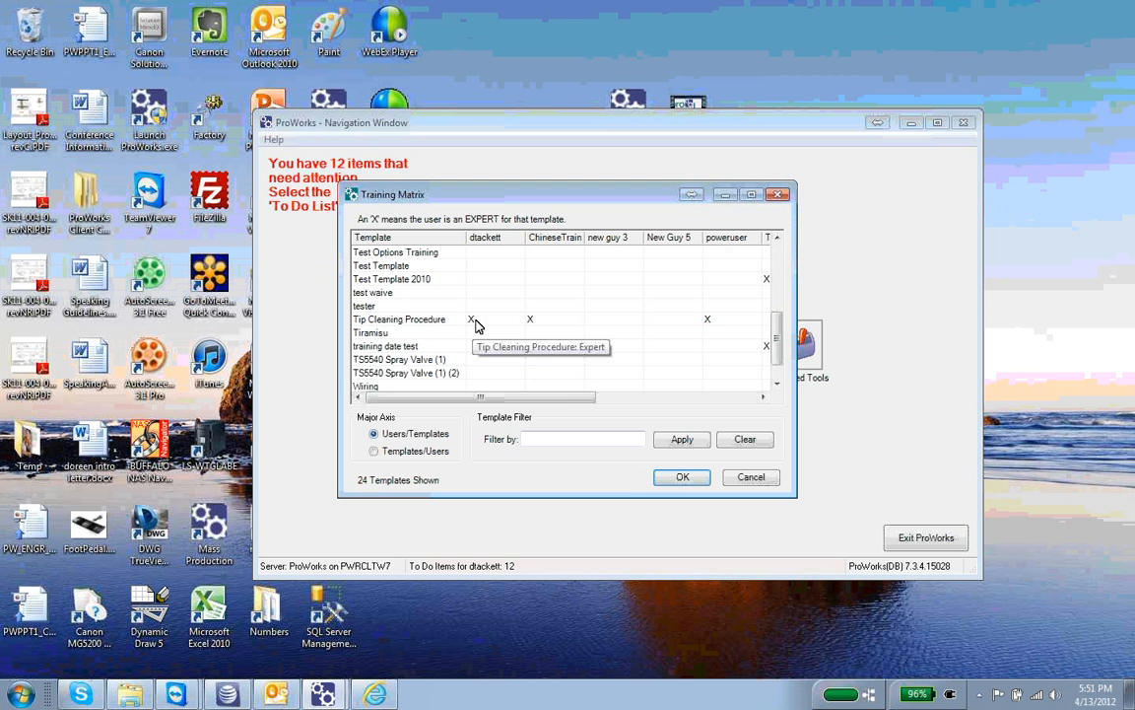
click(680, 478)
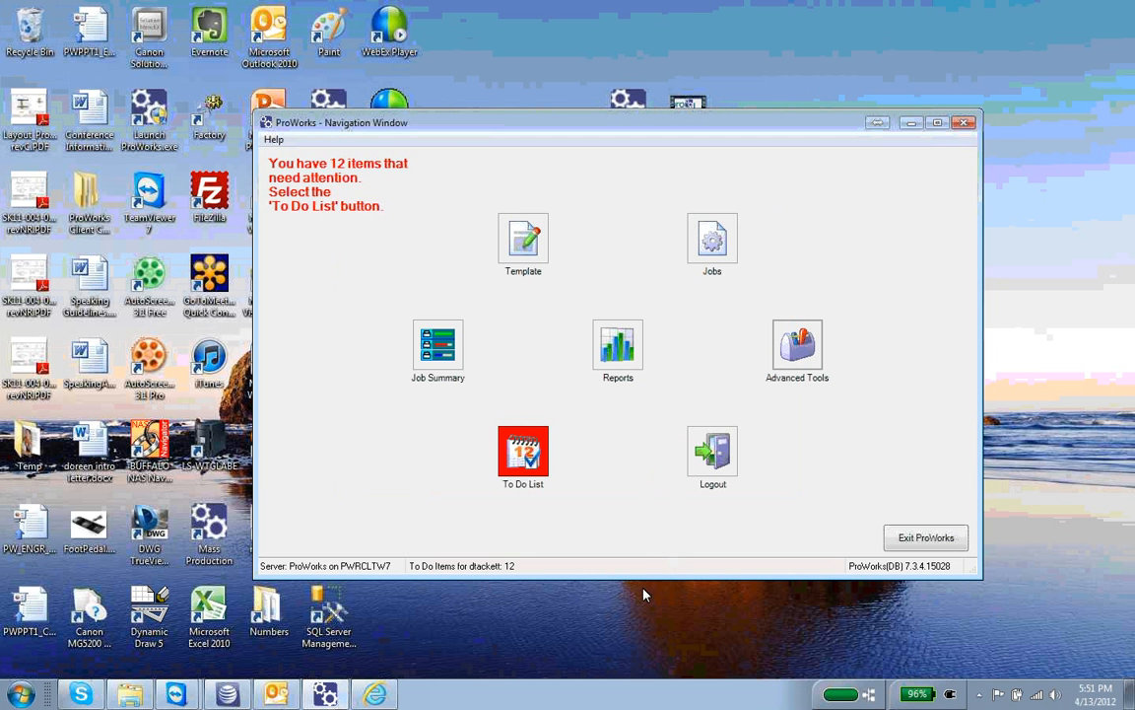
Create a new job named sss from the Tip Cleaning Procedure template.
click(708, 239)
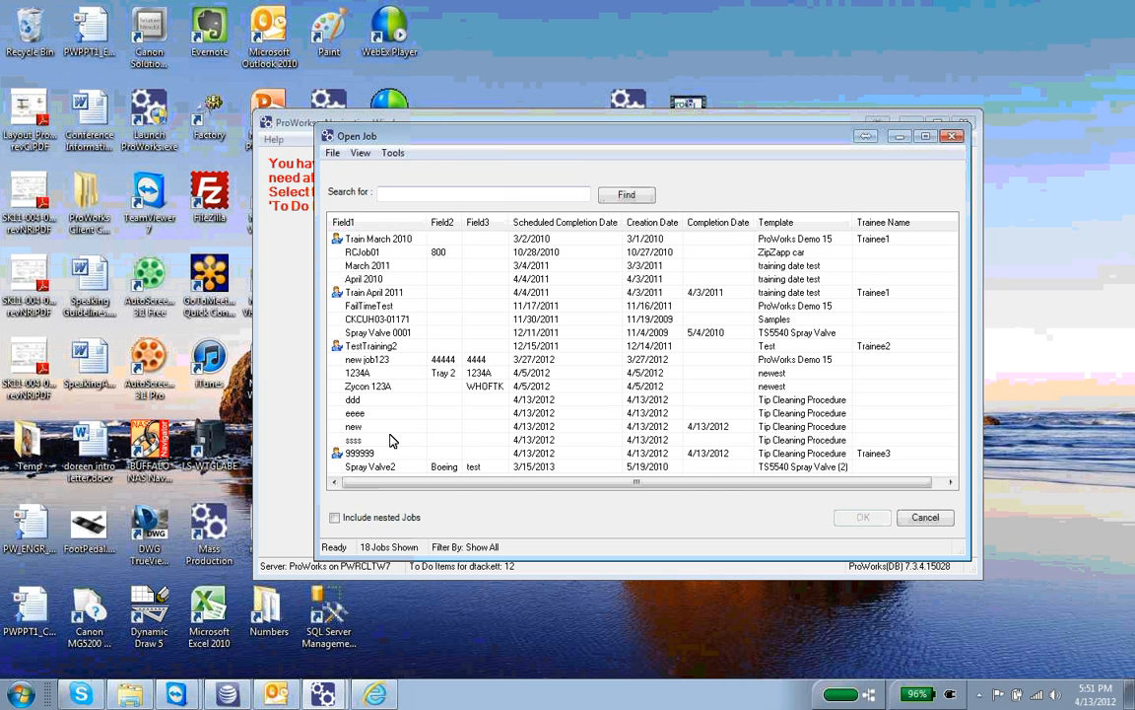
click(336, 155)
click(351, 173)
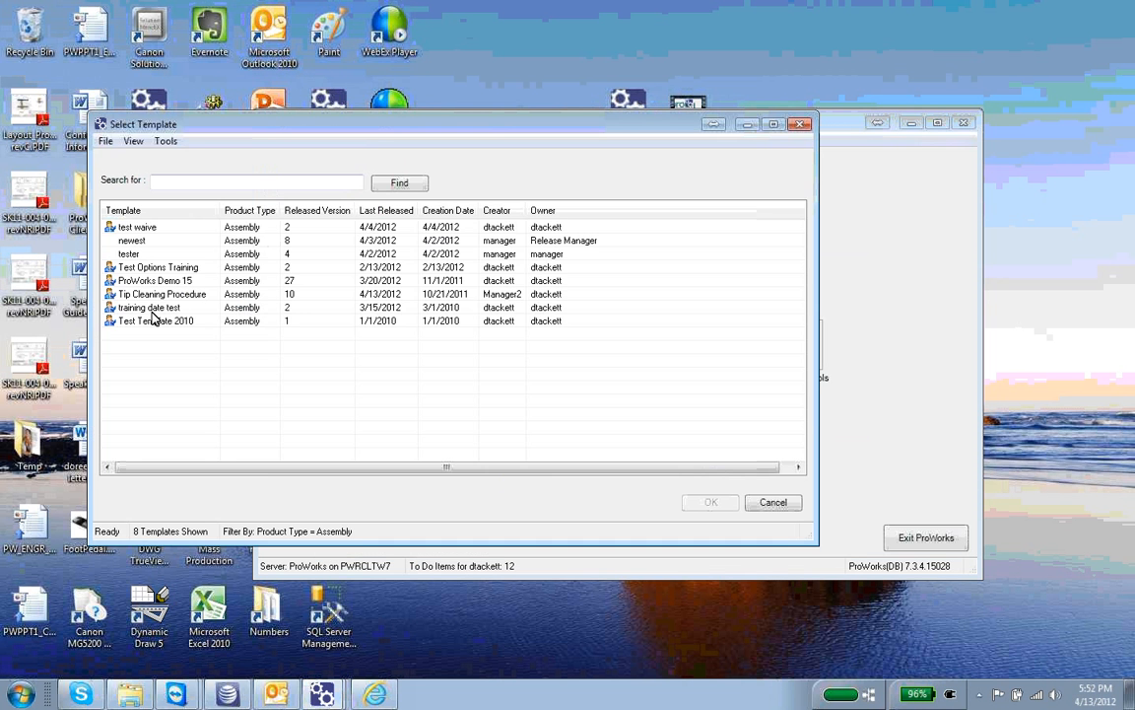
click(157, 297)
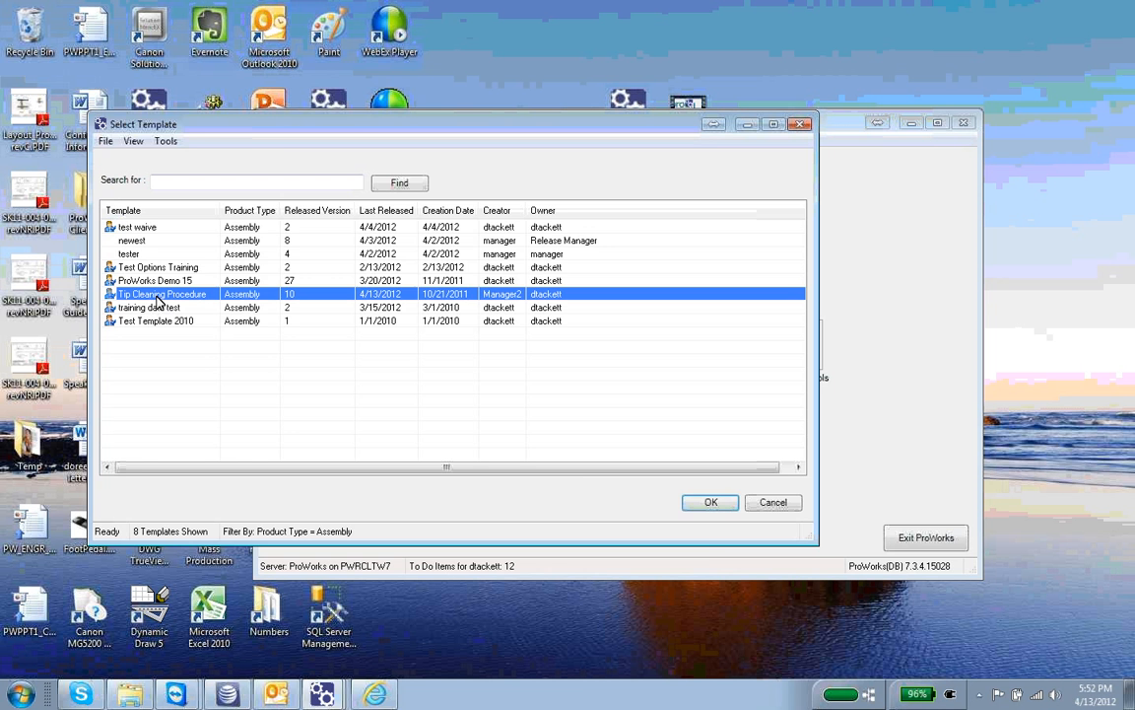
click(711, 501)
click(552, 286)
text(ss)
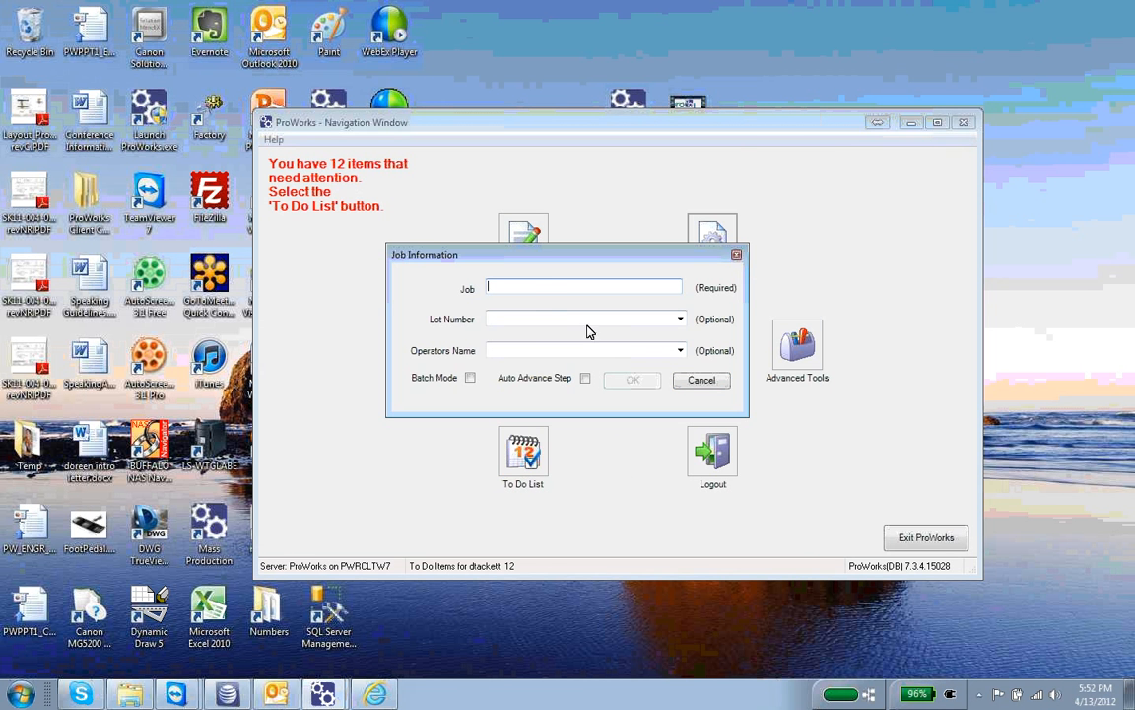
text(s)
click(634, 380)
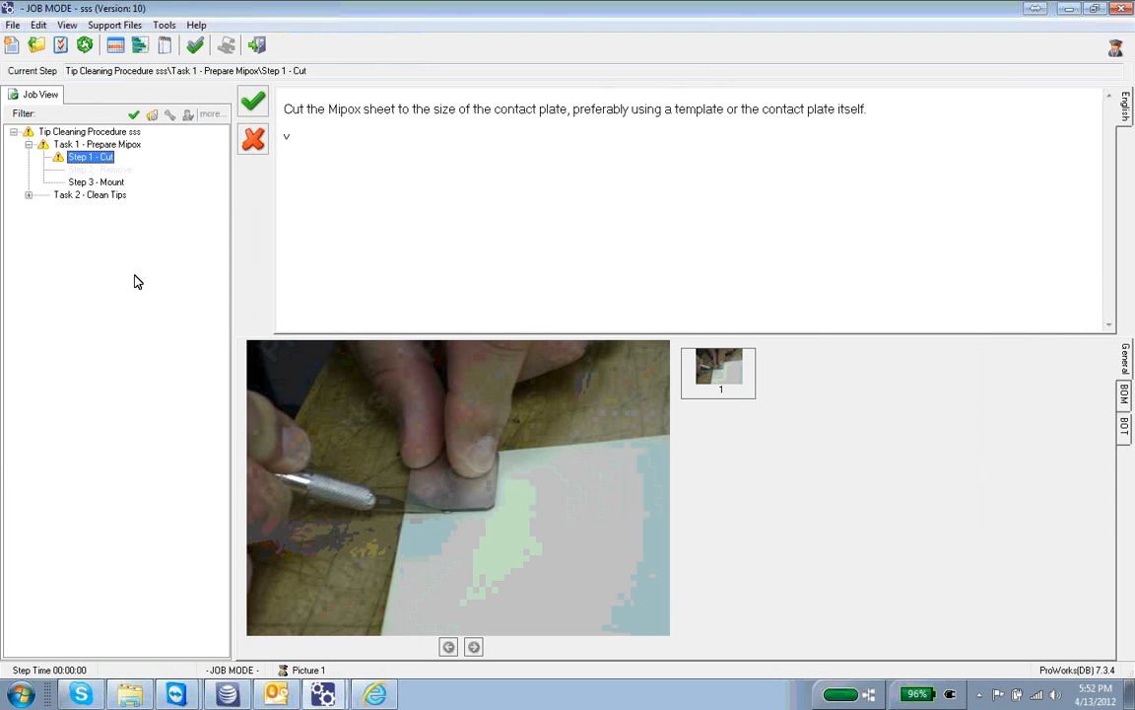
Complete the Cut, Mount and Inspection steps of the sss job and close the job.
click(29, 194)
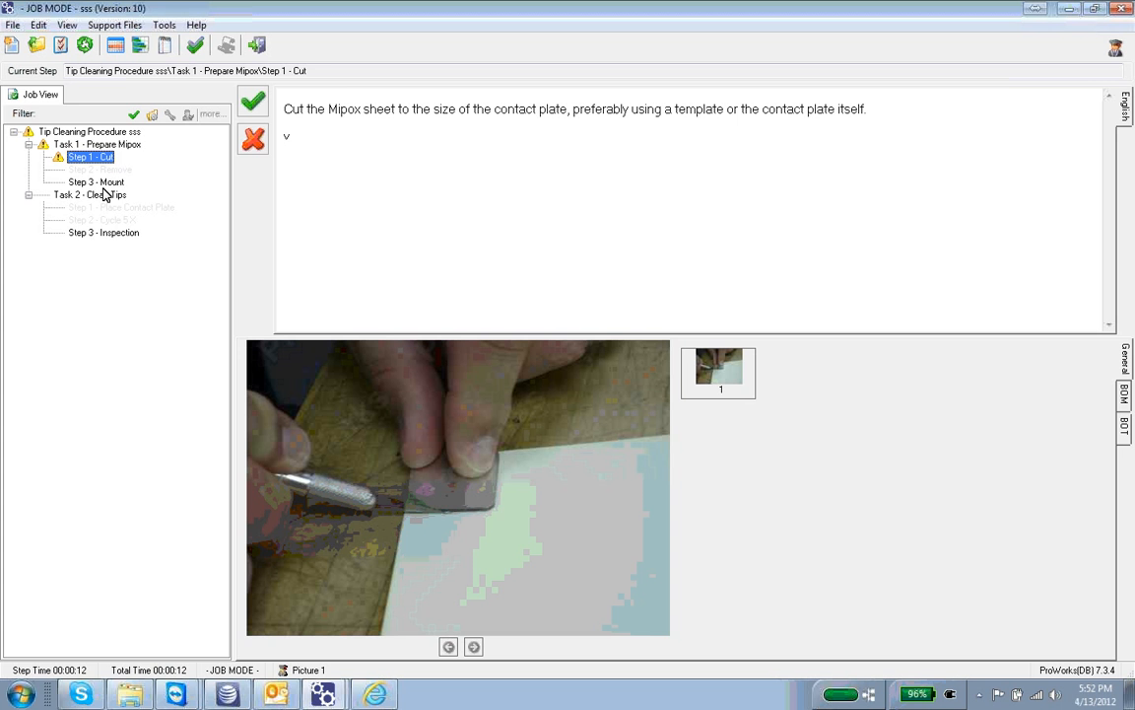
click(252, 100)
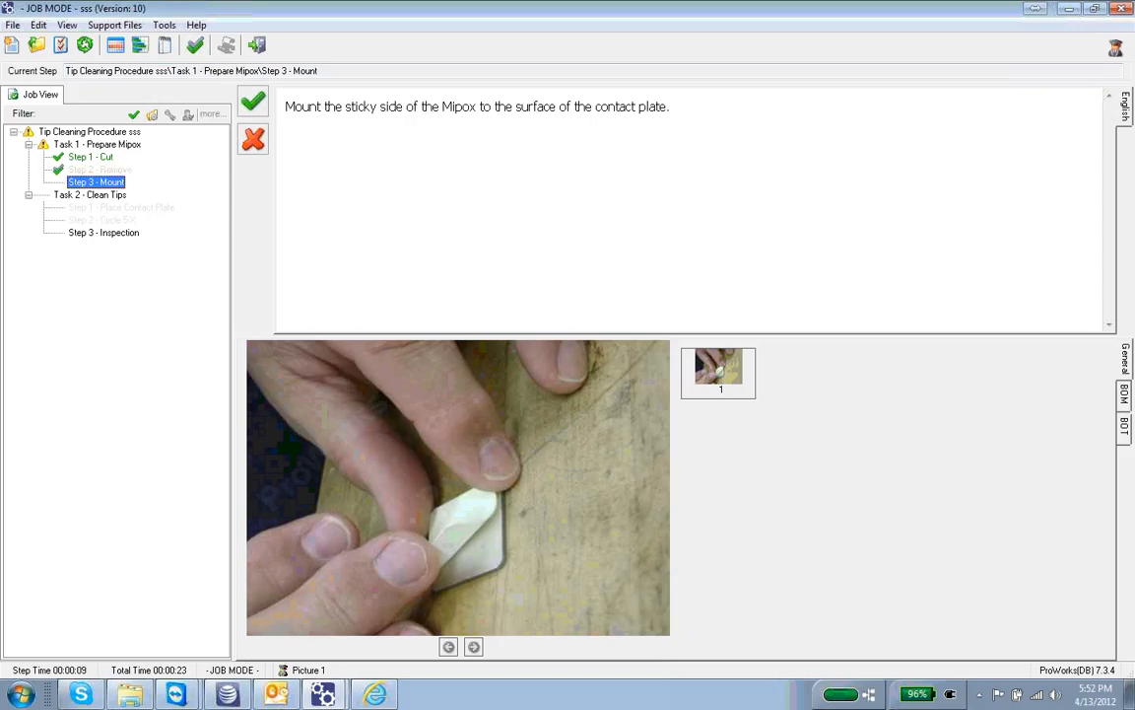
click(254, 104)
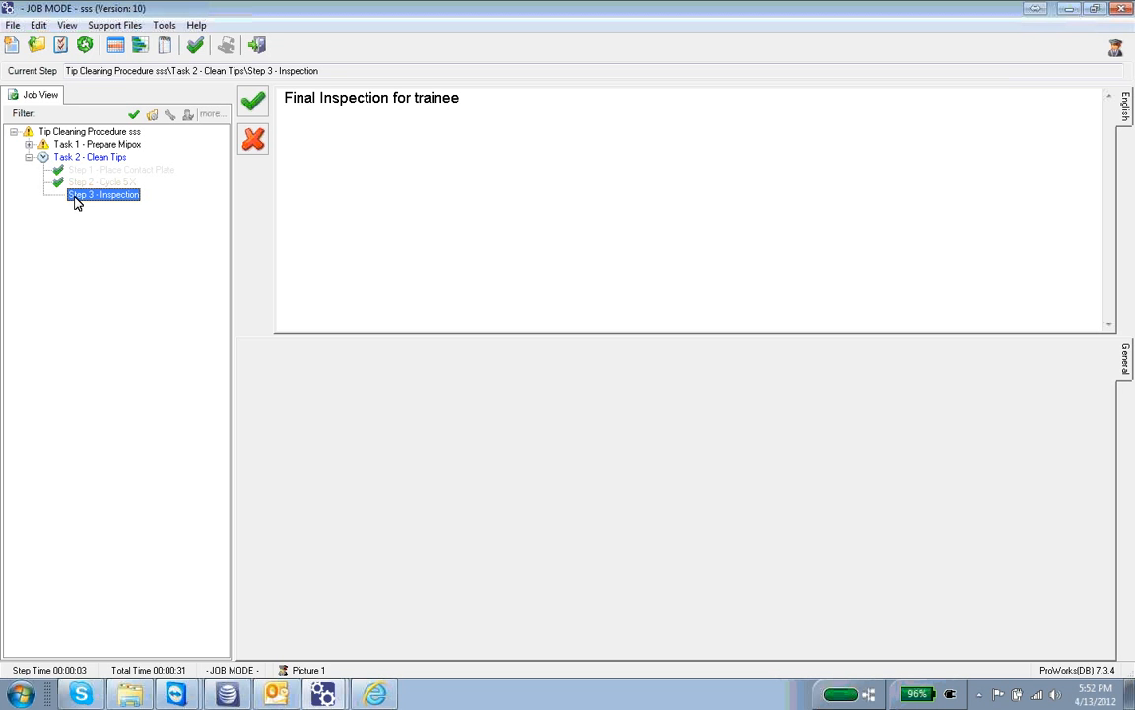
click(253, 105)
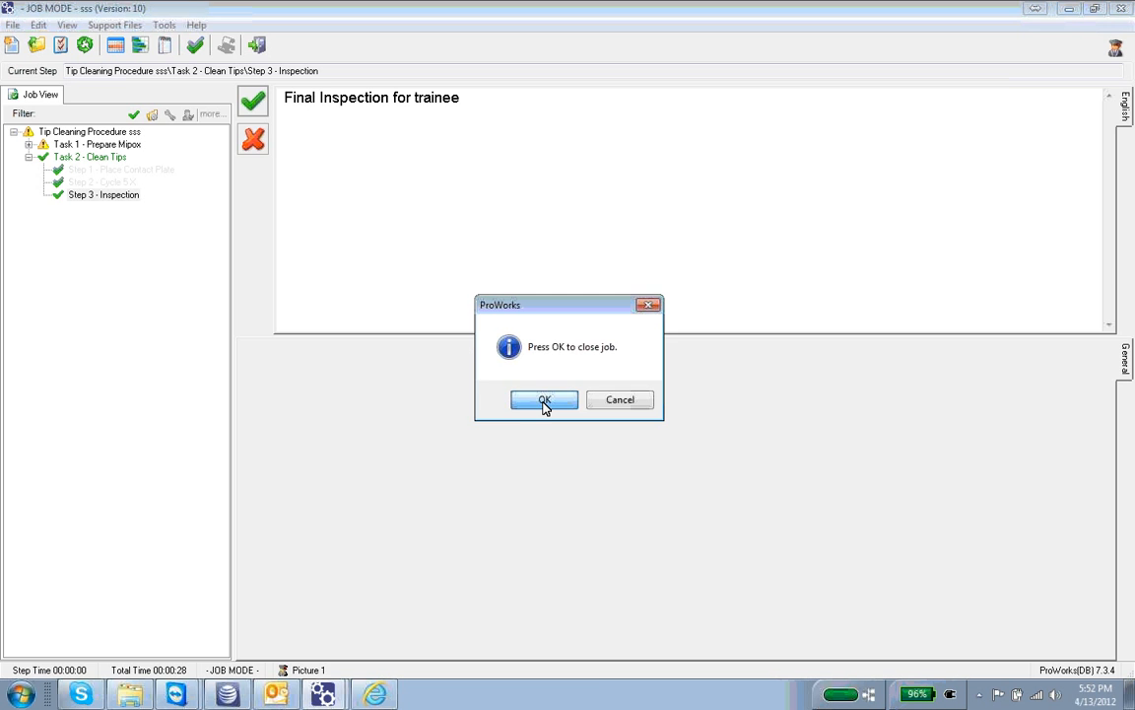
click(545, 402)
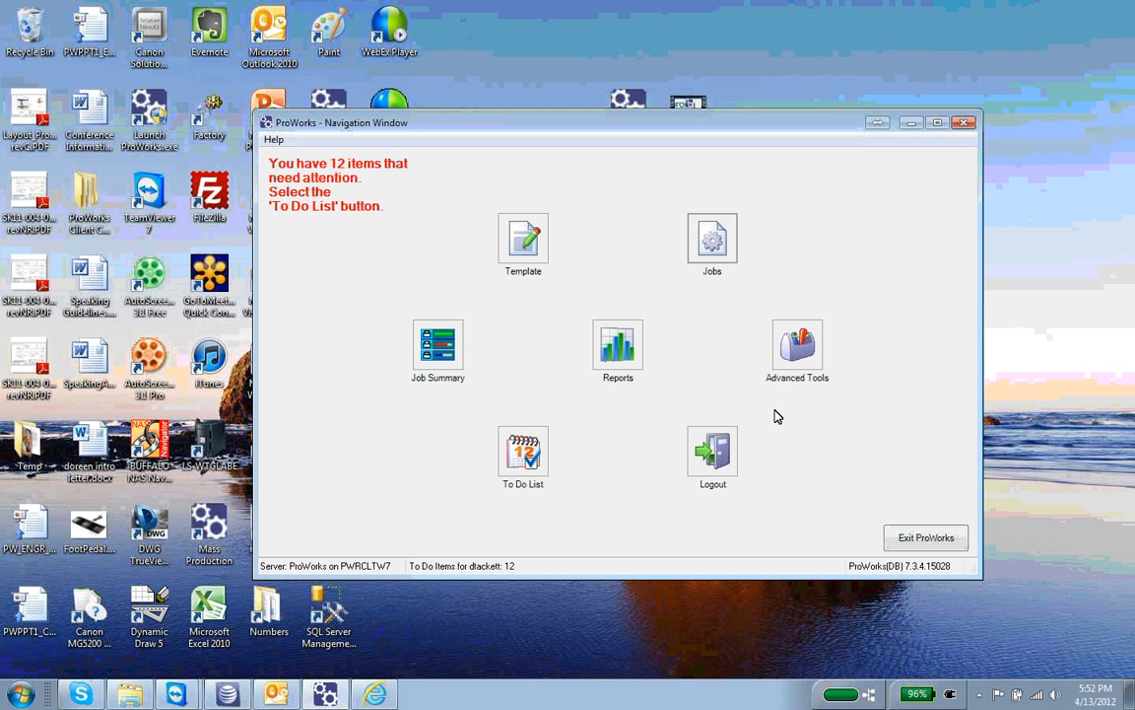
Reopen the Tip Cleaning Procedure template for editing.
click(822, 376)
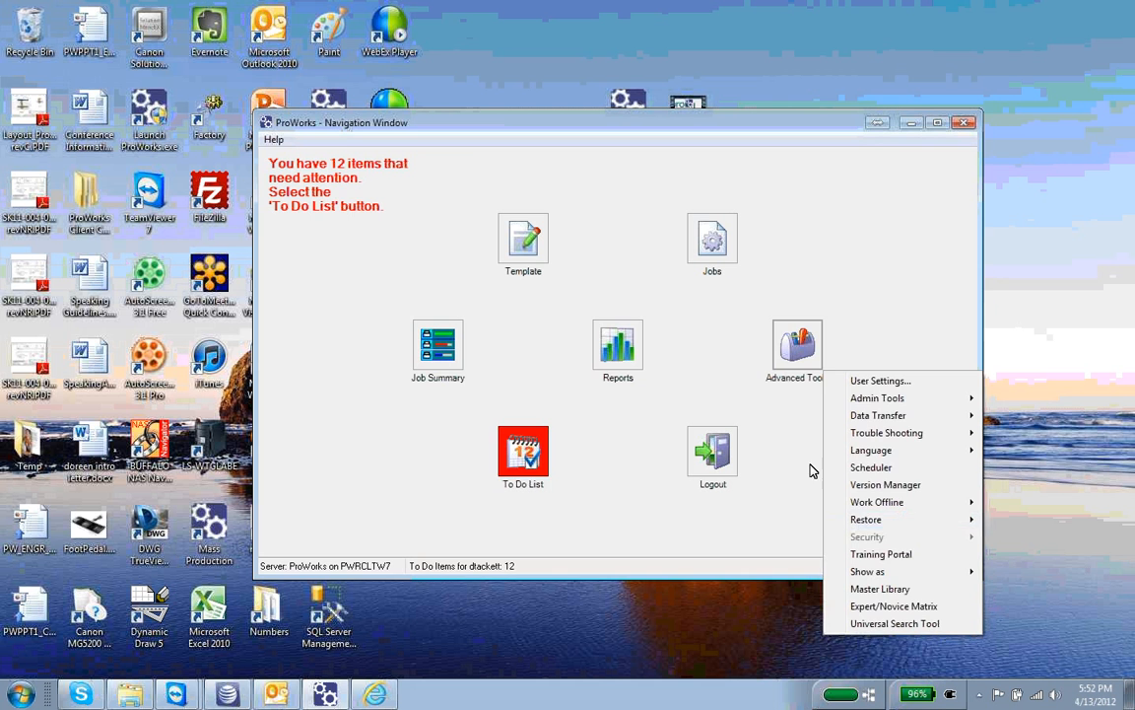
click(523, 244)
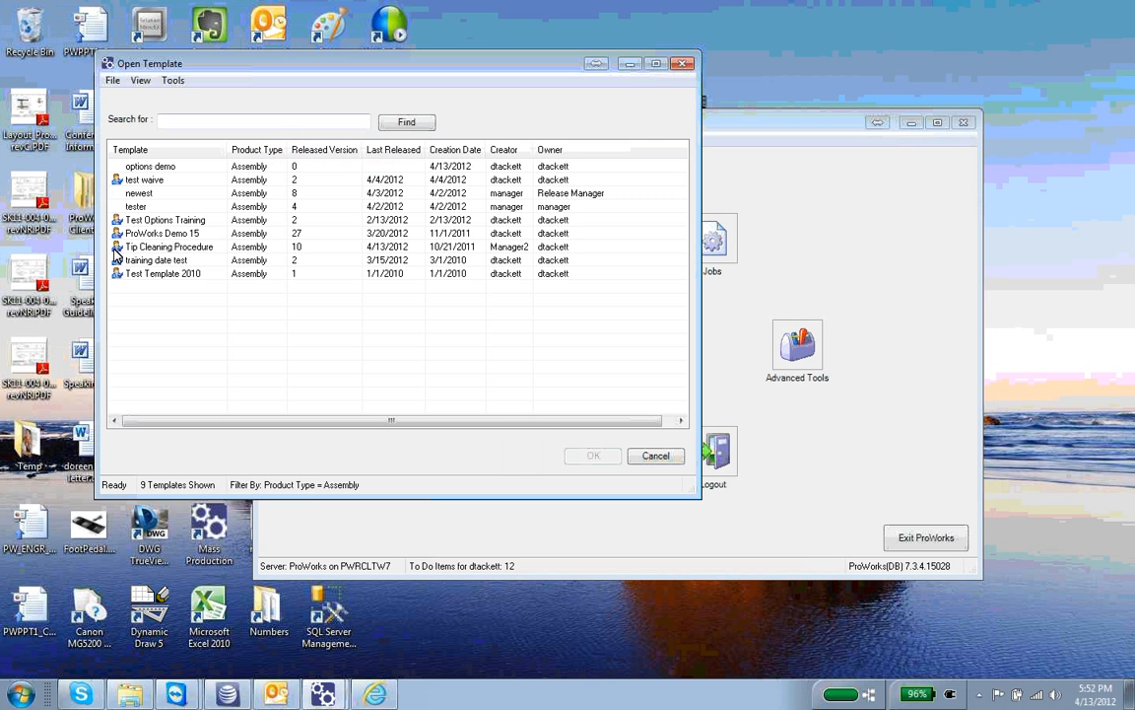
click(153, 248)
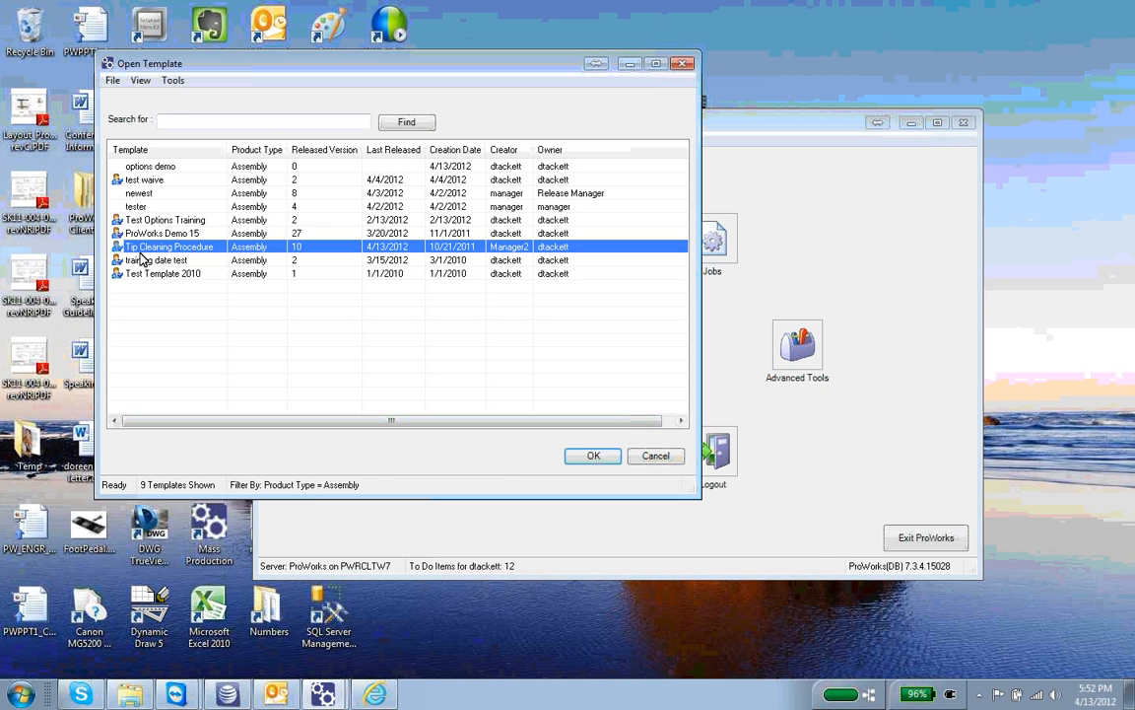
double_click(145, 247)
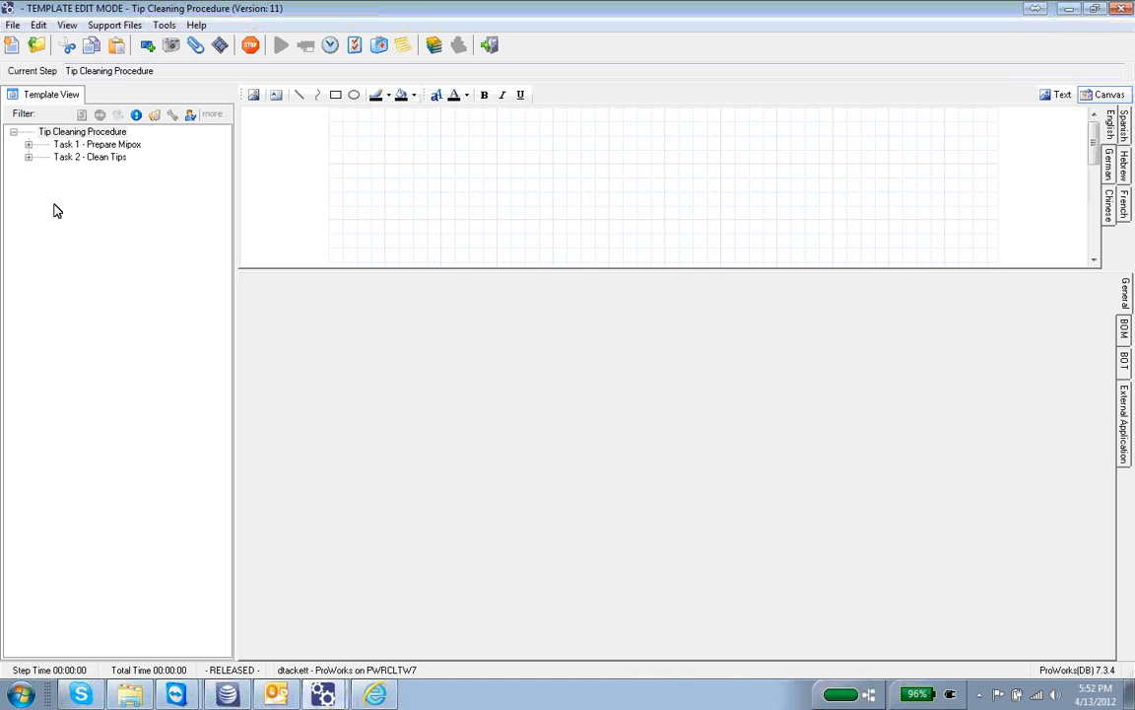
Expand both tasks of the template and turn on the filter that flags novice-only steps.
click(26, 187)
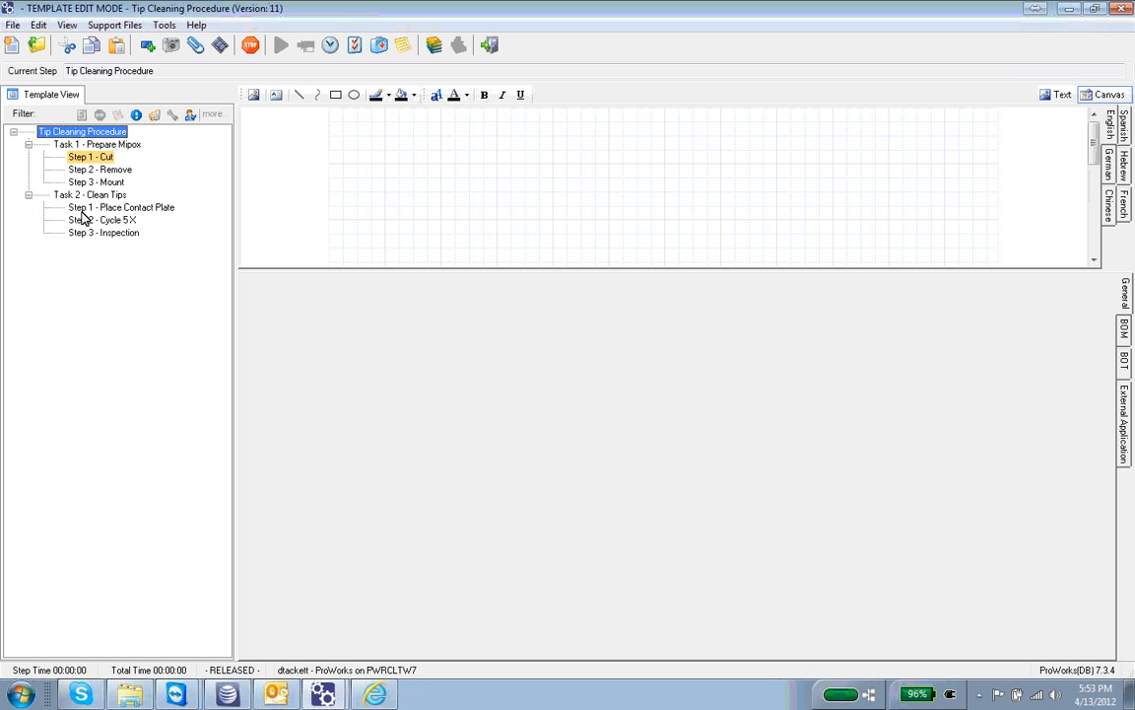
click(137, 116)
click(135, 116)
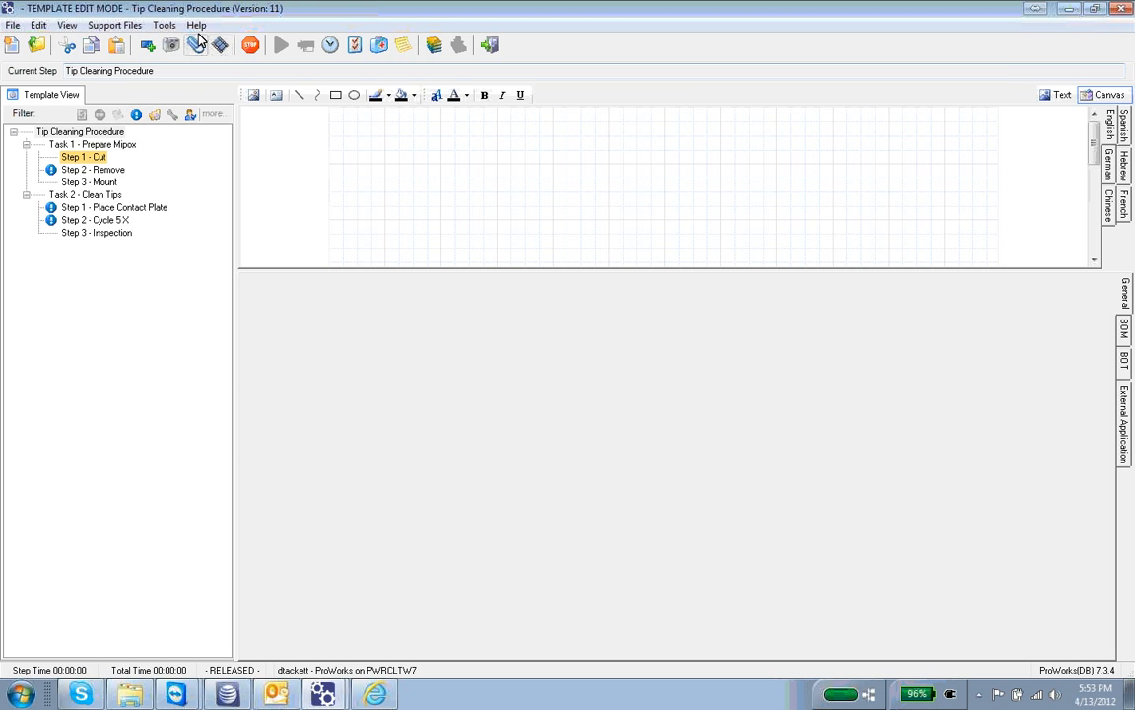
Review the template's novice-only step selection in Expert Mode and accept it without altering the selection.
click(164, 24)
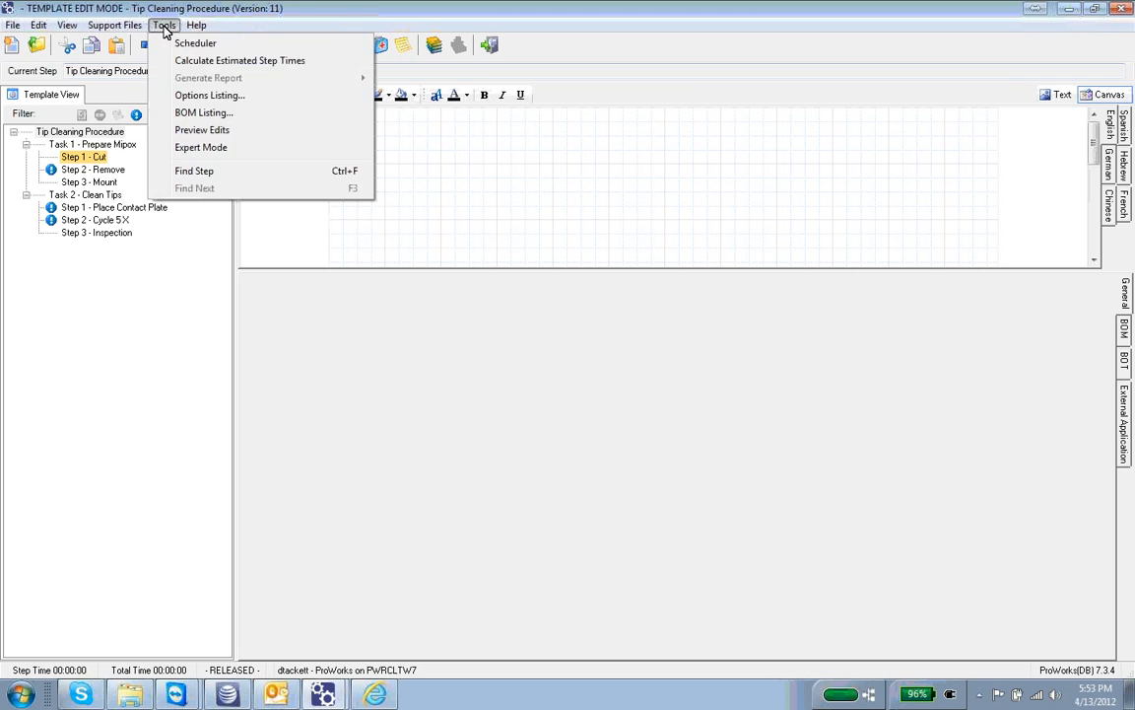
click(209, 150)
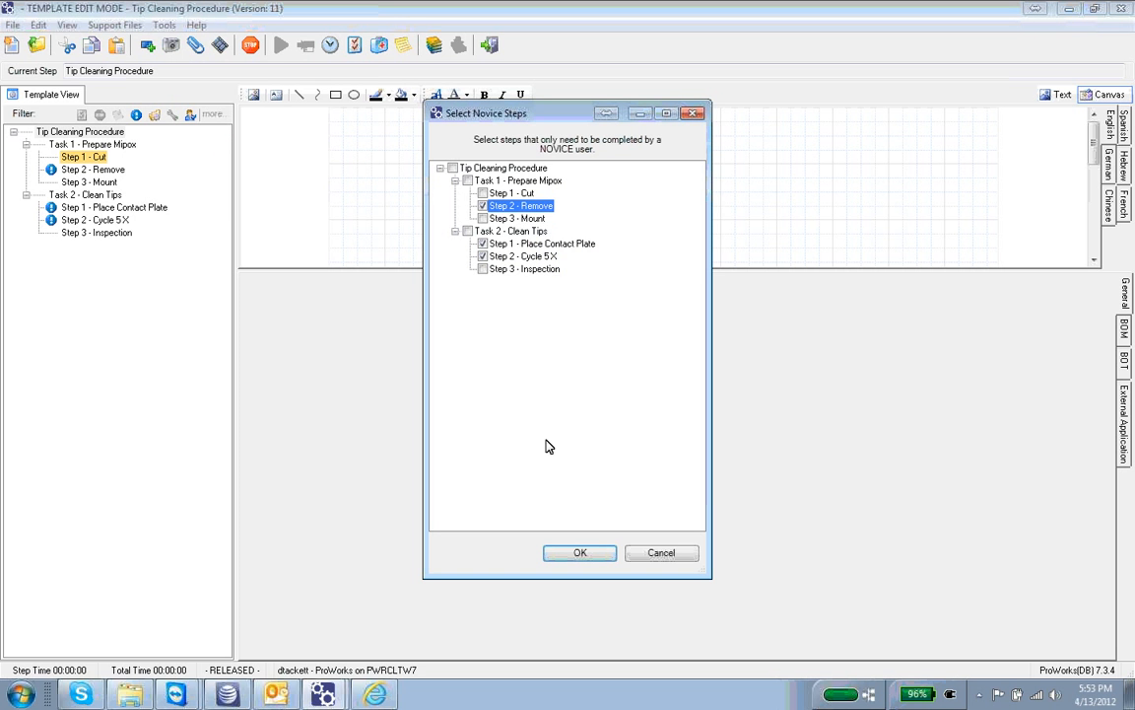
click(580, 554)
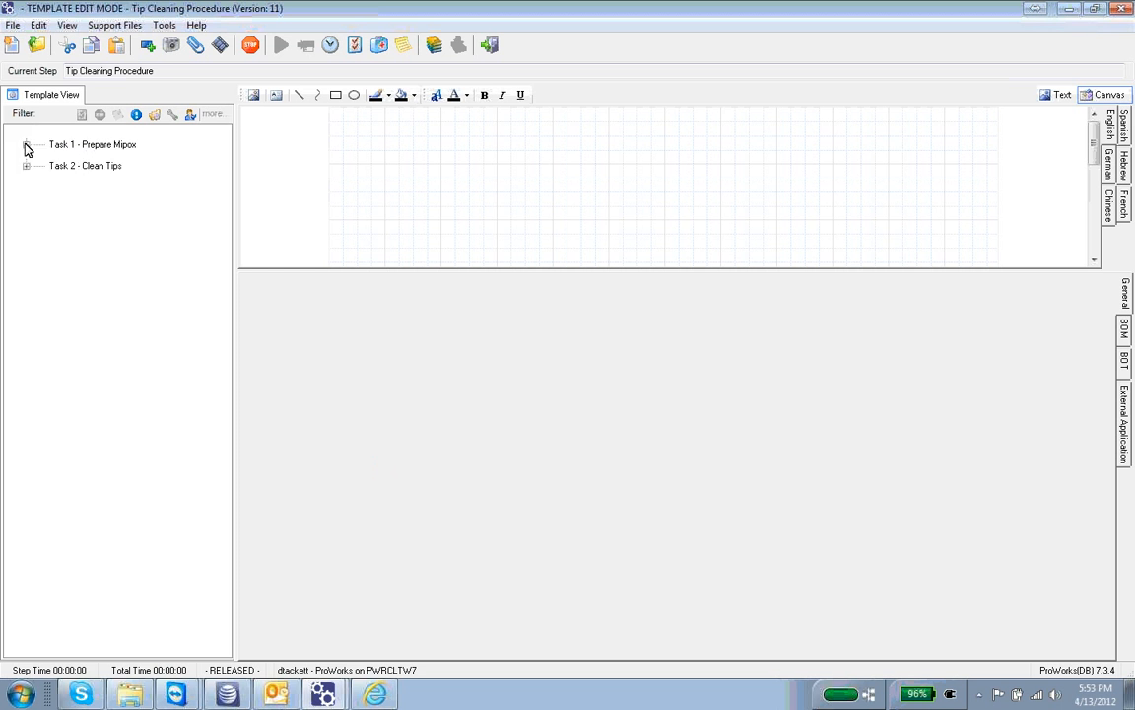
Expand both template tasks and remove the Novice-only setting from Step 2 - Cycle 5X under Clean Tips.
click(25, 144)
double_click(35, 195)
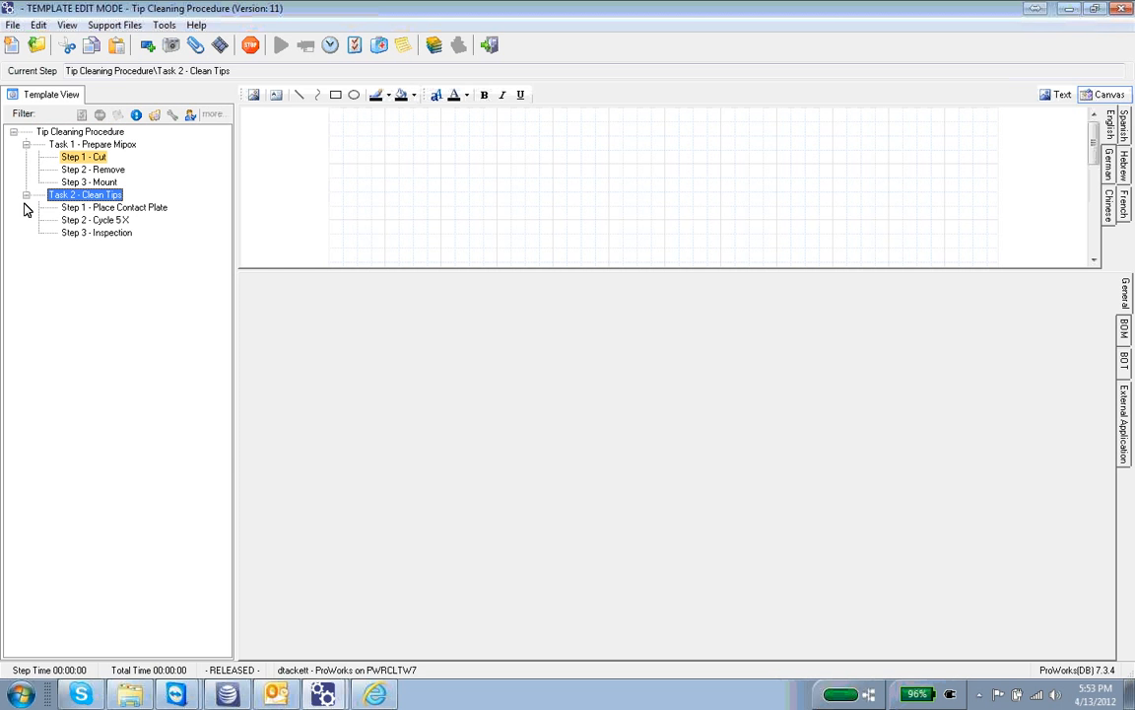
right_click(74, 221)
mouse_move(113, 246)
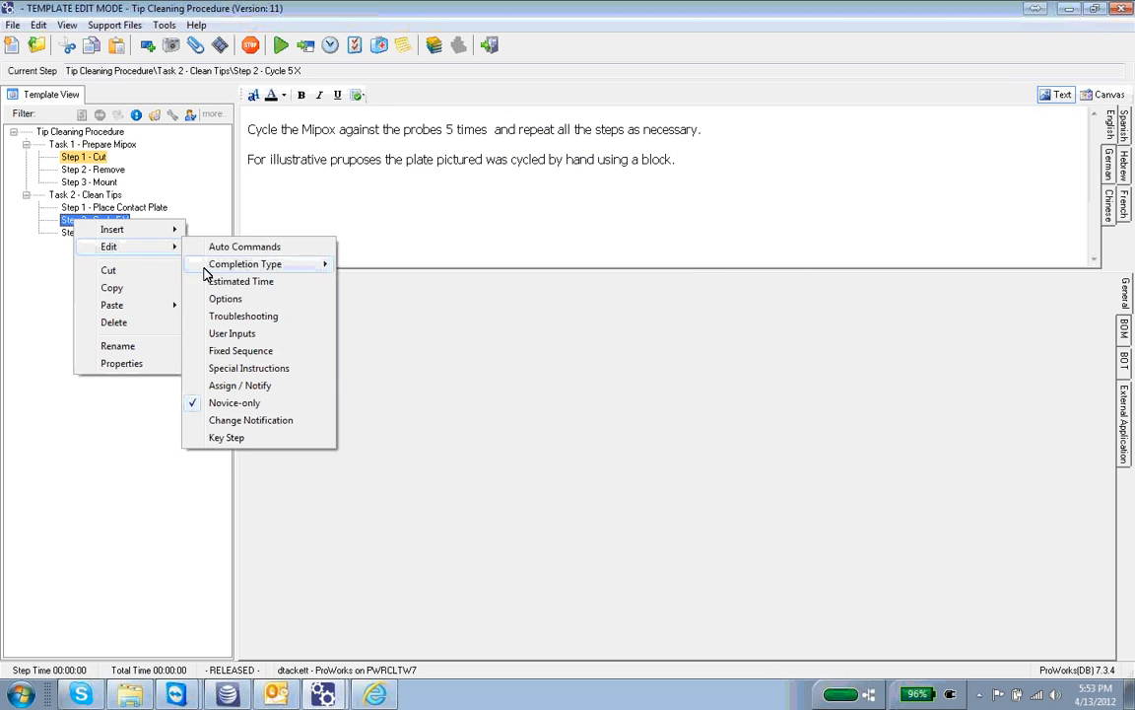
click(239, 403)
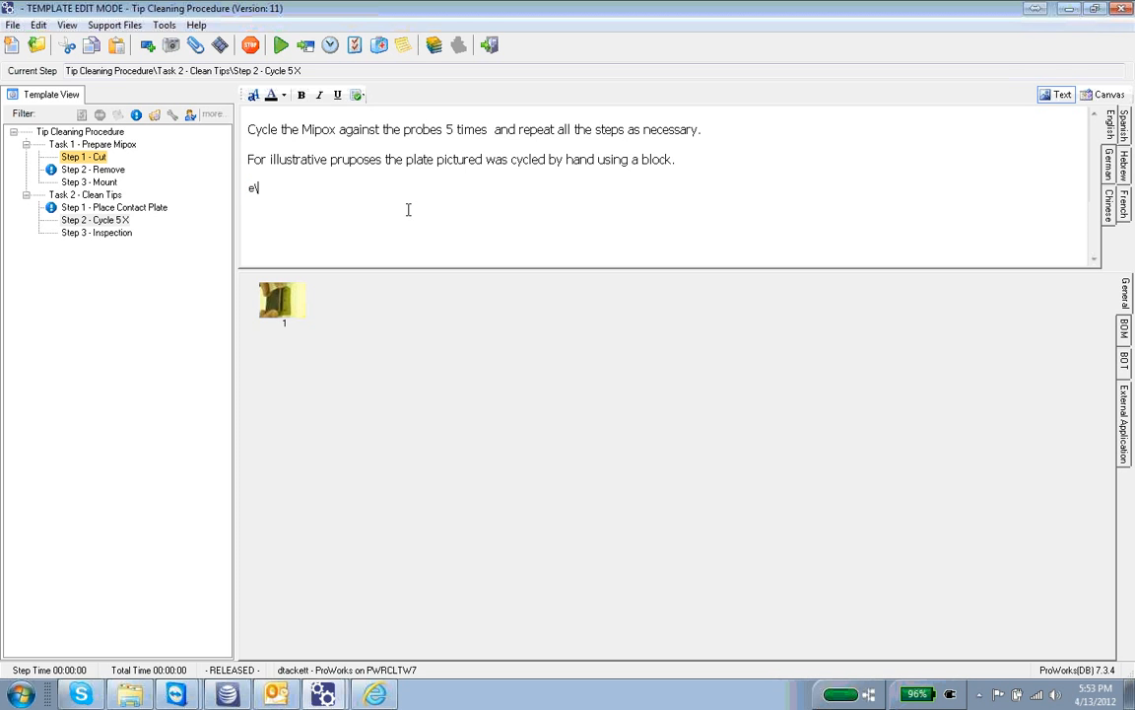
Approve all pending edits to the template, release version 11 with empty release notes, and return to the navigation window.
click(98, 170)
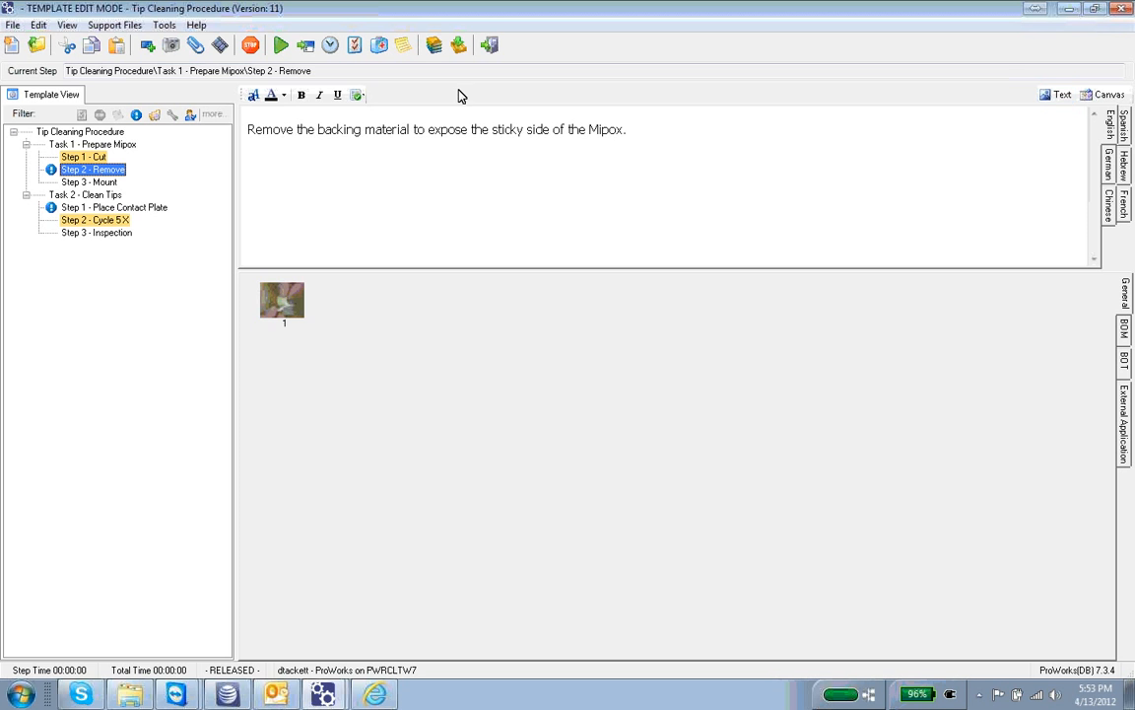
click(403, 44)
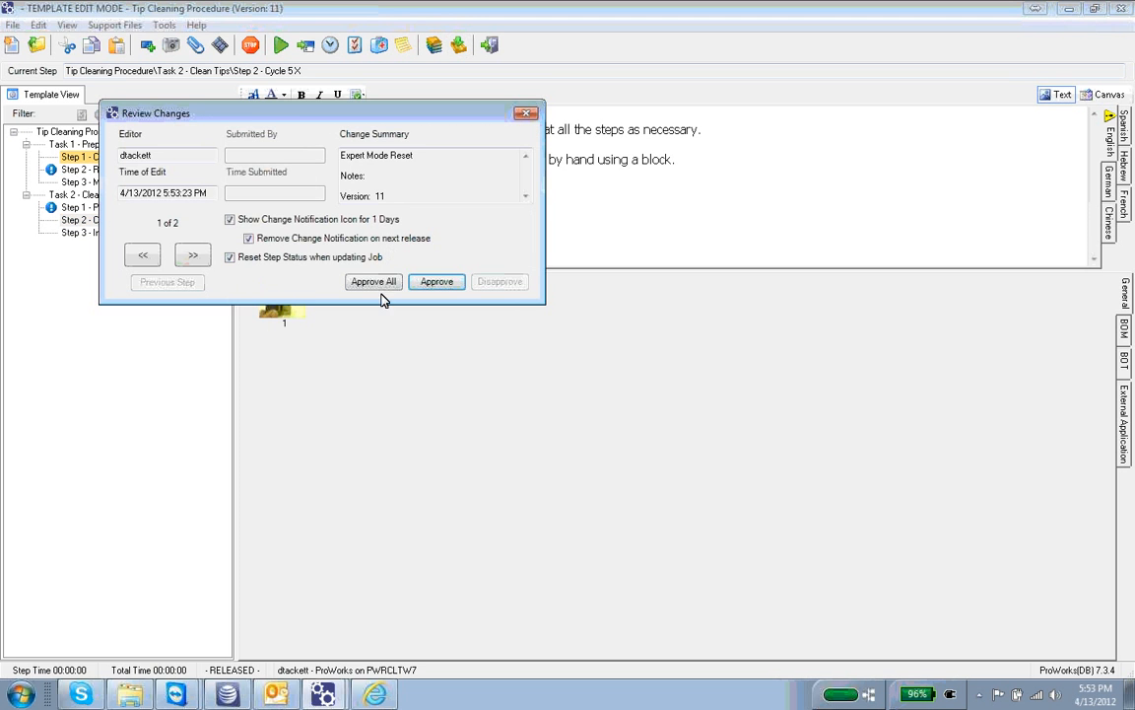
click(380, 282)
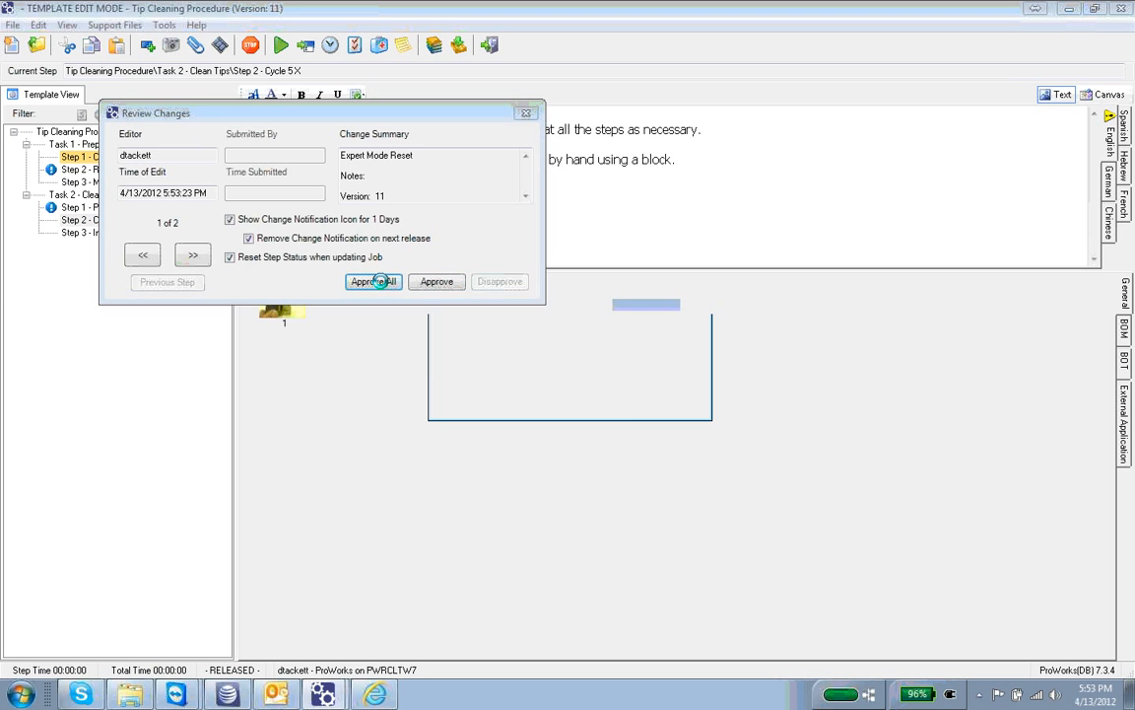
click(609, 402)
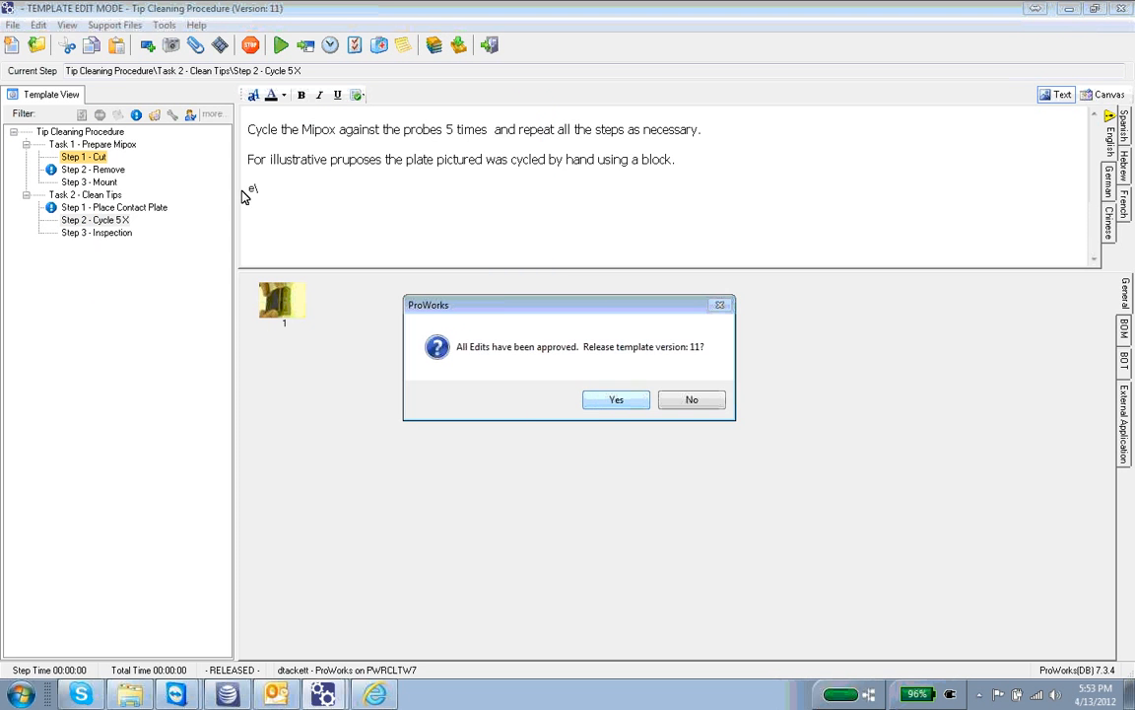
click(616, 400)
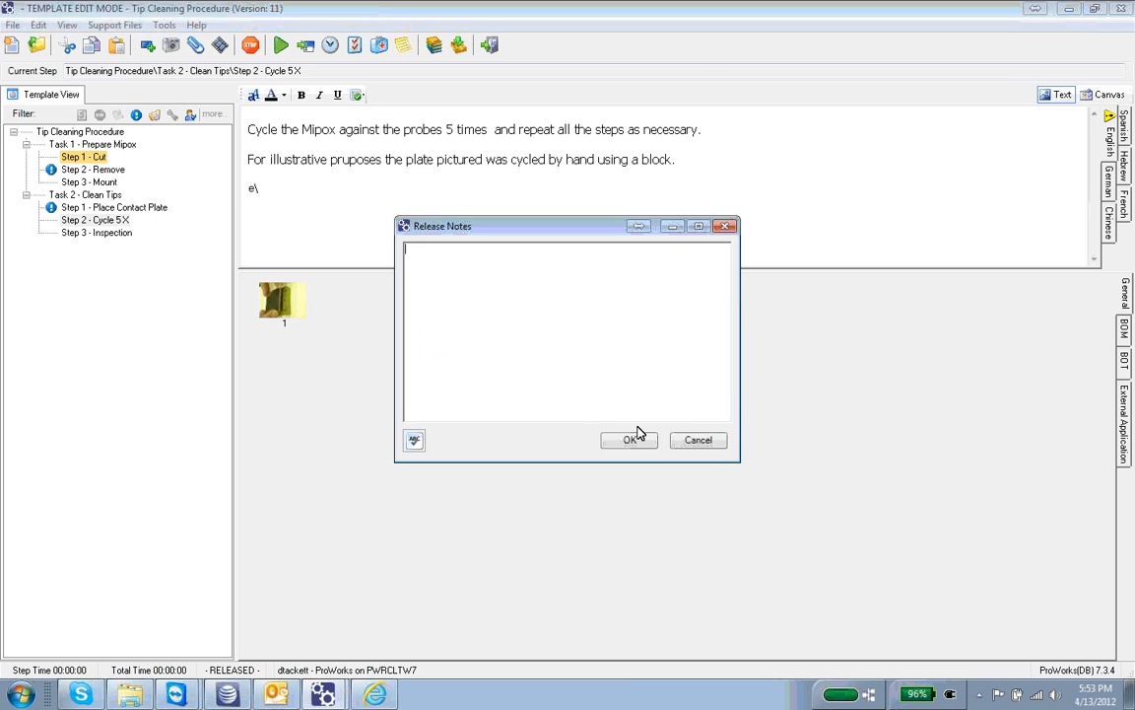
click(639, 434)
click(654, 404)
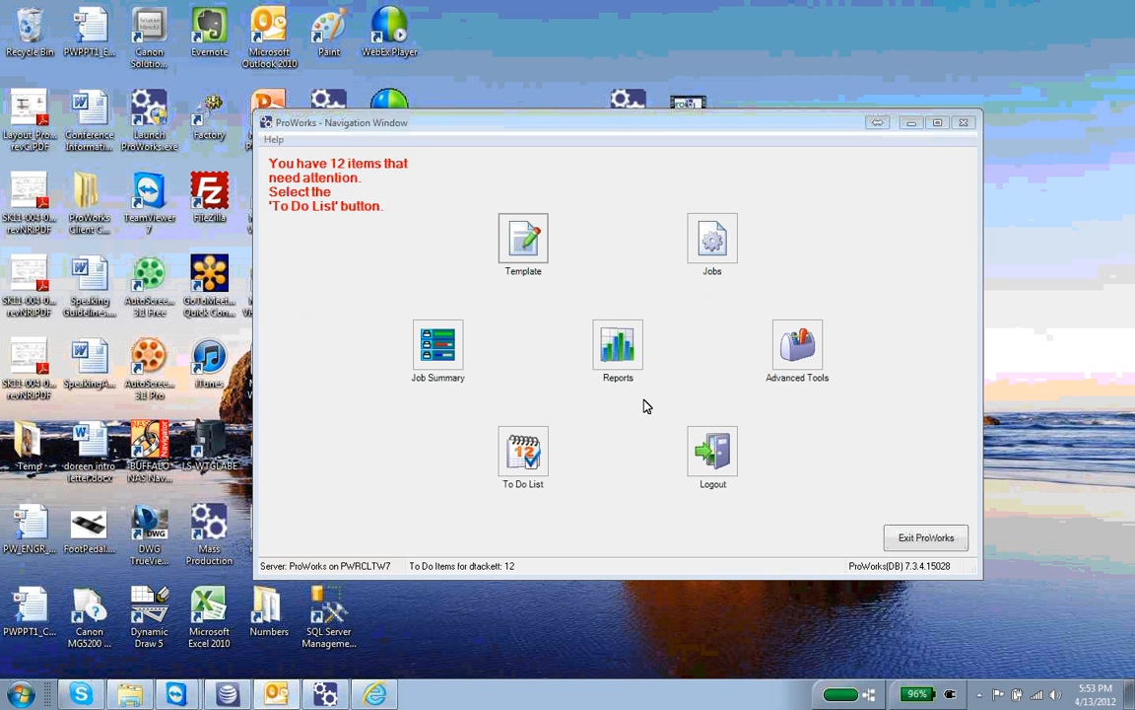
Examine the Expert/Novice Matrix to see which users are experts for which templates, then close it without changes.
click(801, 352)
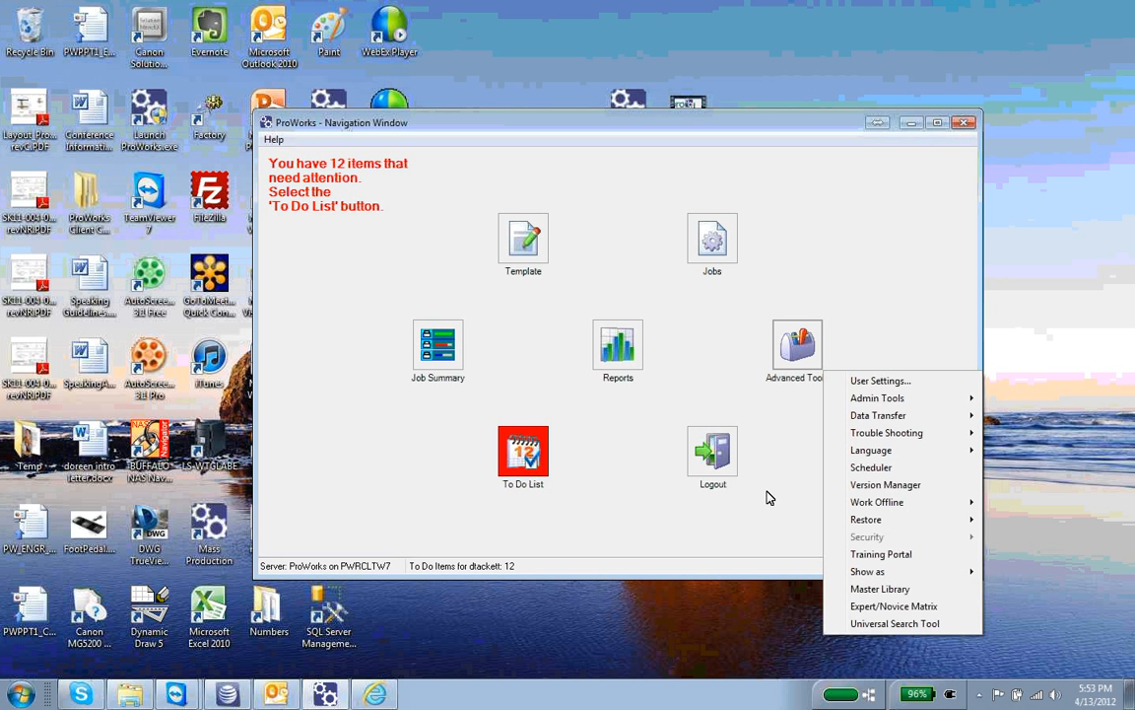
click(867, 610)
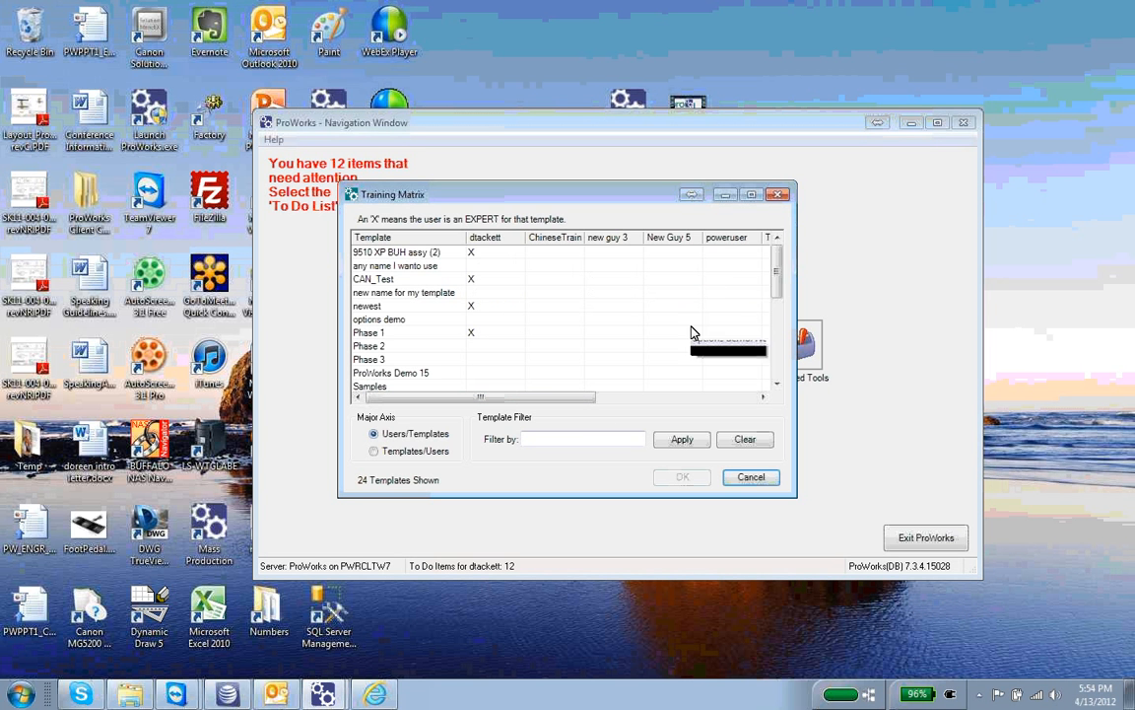
drag(776, 258, 770, 229)
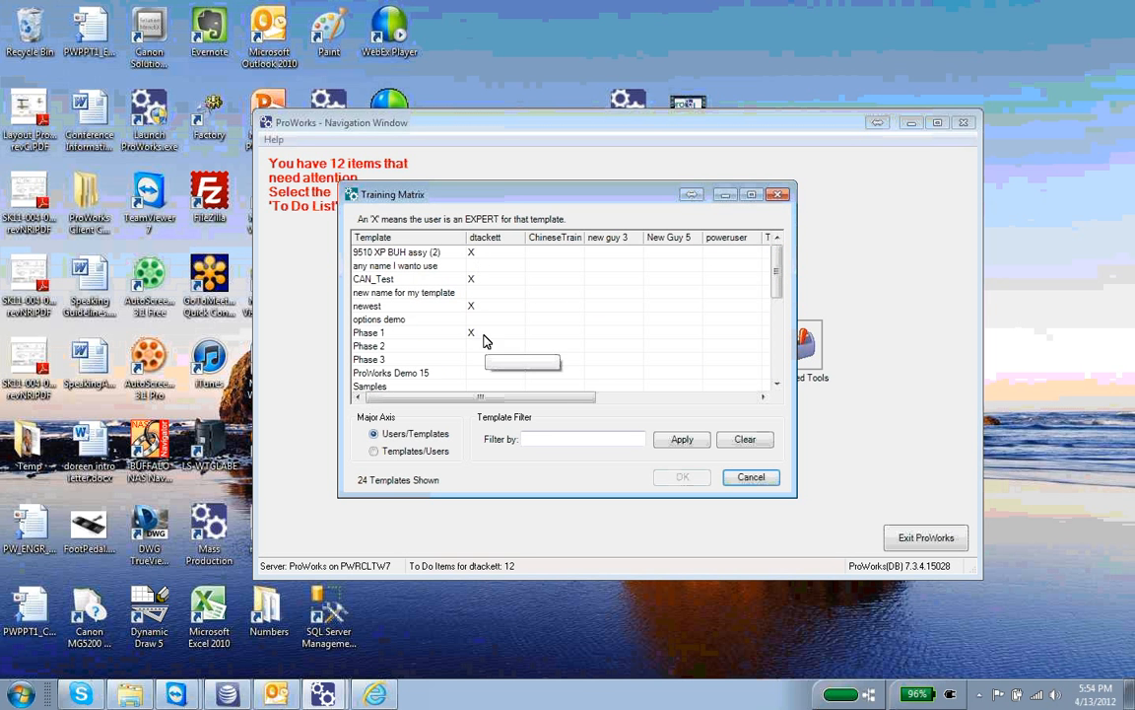
click(749, 479)
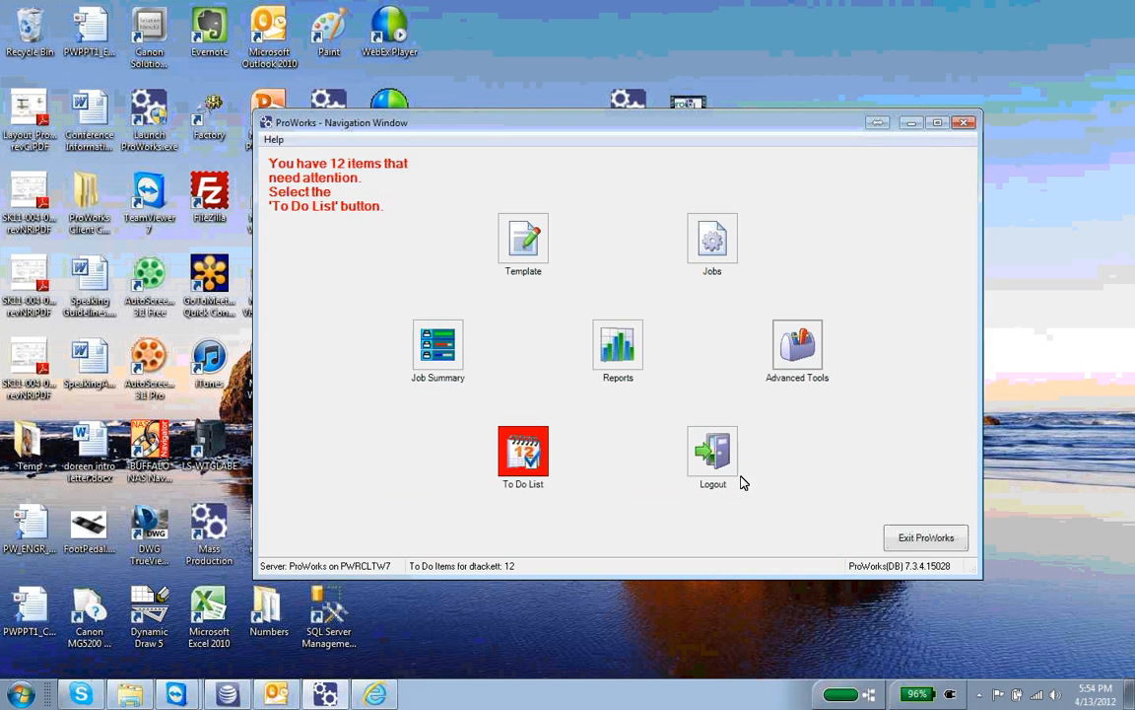
Log out and sign back in with the username administrator, entering the account password.
click(712, 454)
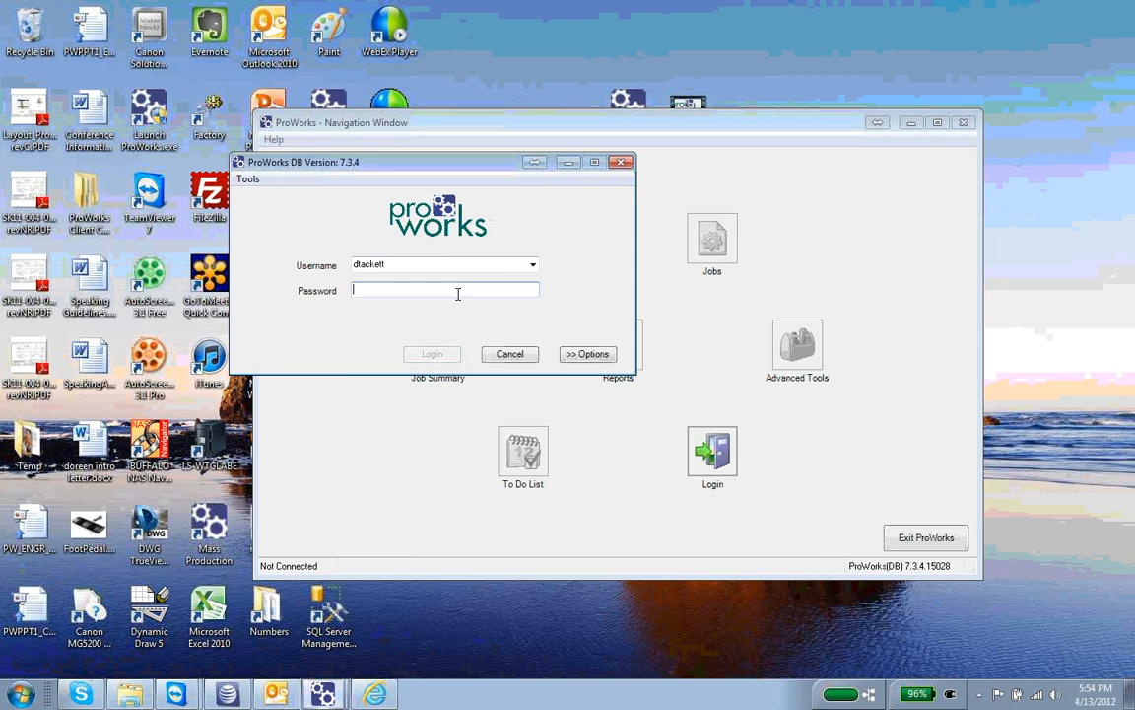
double_click(445, 264)
text(administra)
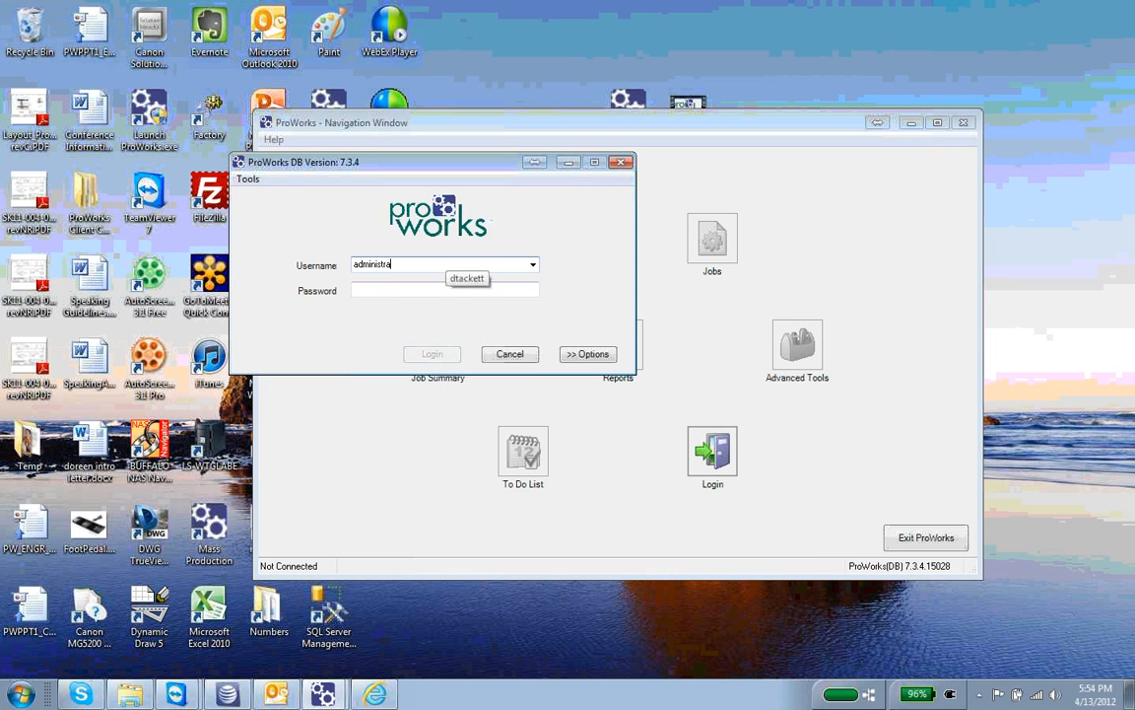
text(*)
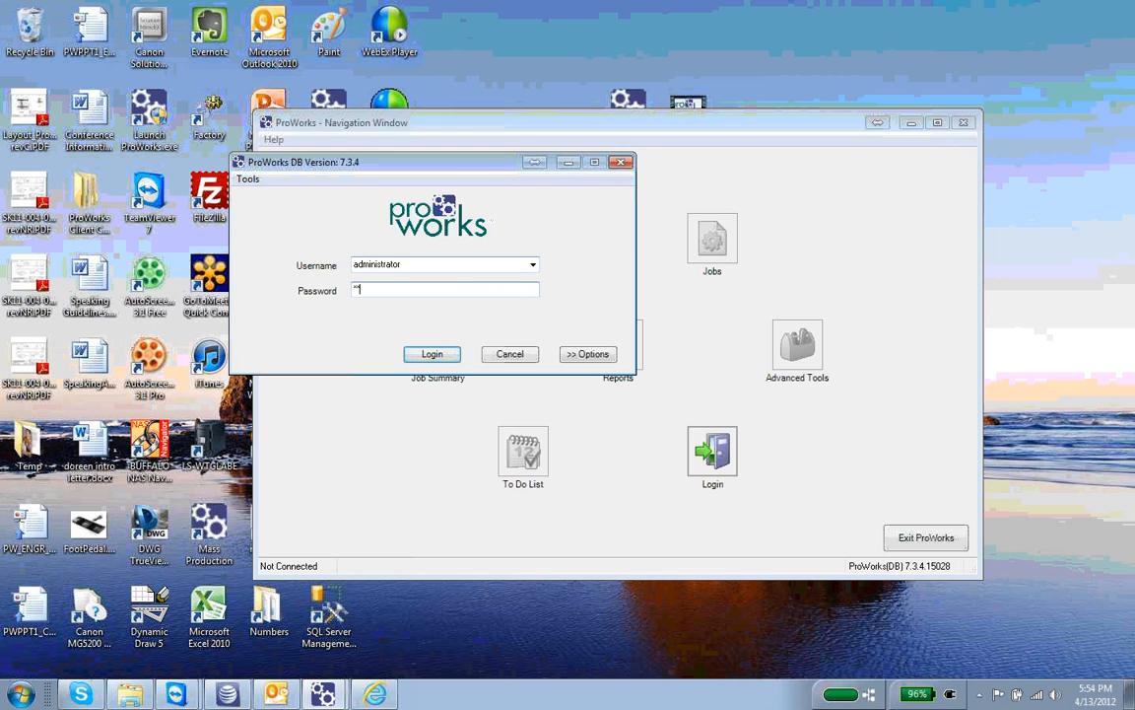
click(426, 354)
Examine the users and templates in the Expert/Novice Matrix under the administrator account and close it without changes.
click(791, 367)
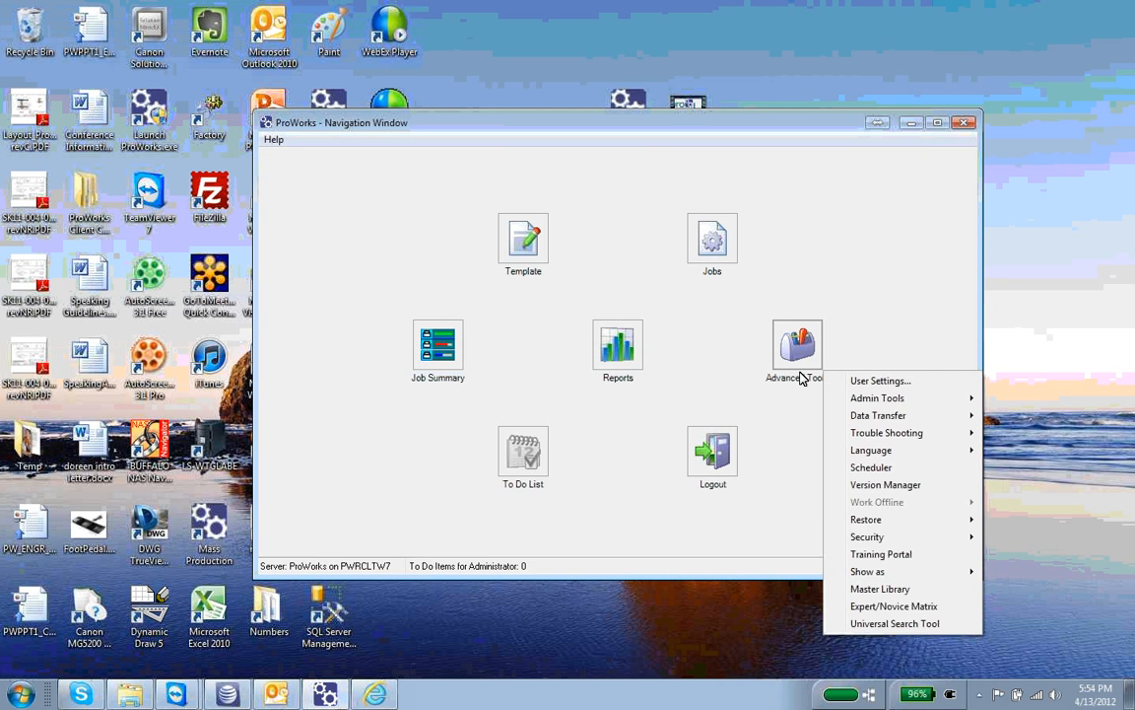
click(887, 607)
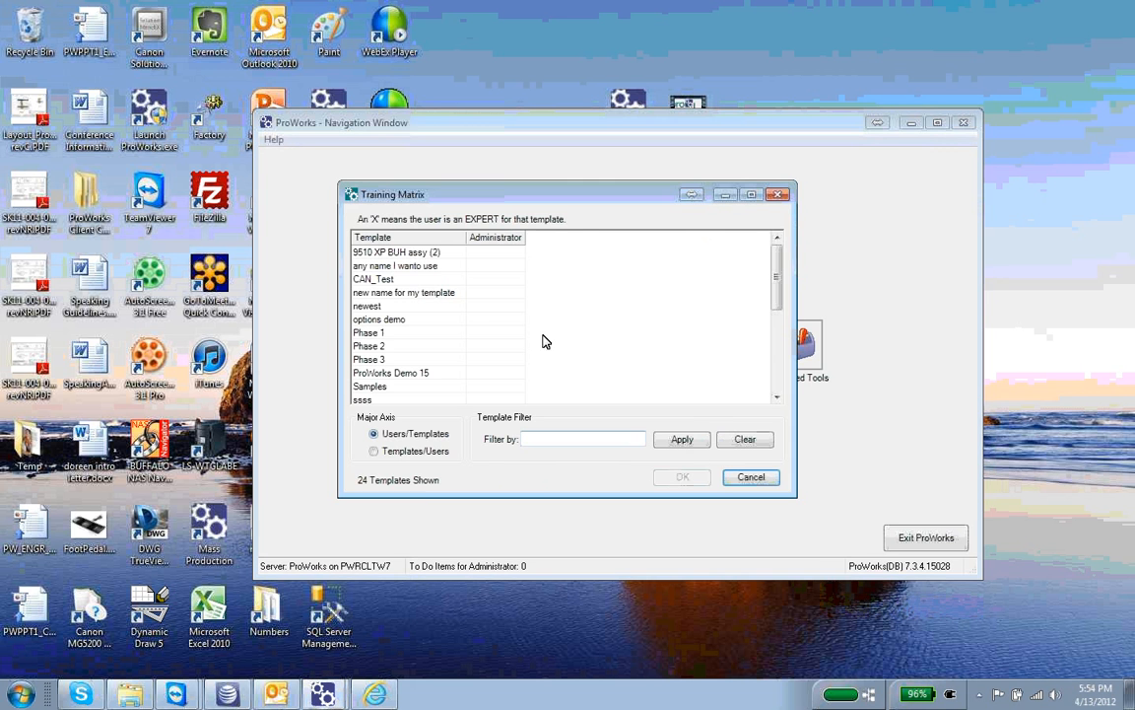
click(755, 478)
Log out of the administrator account and sign in again with the original user account and its password.
click(711, 451)
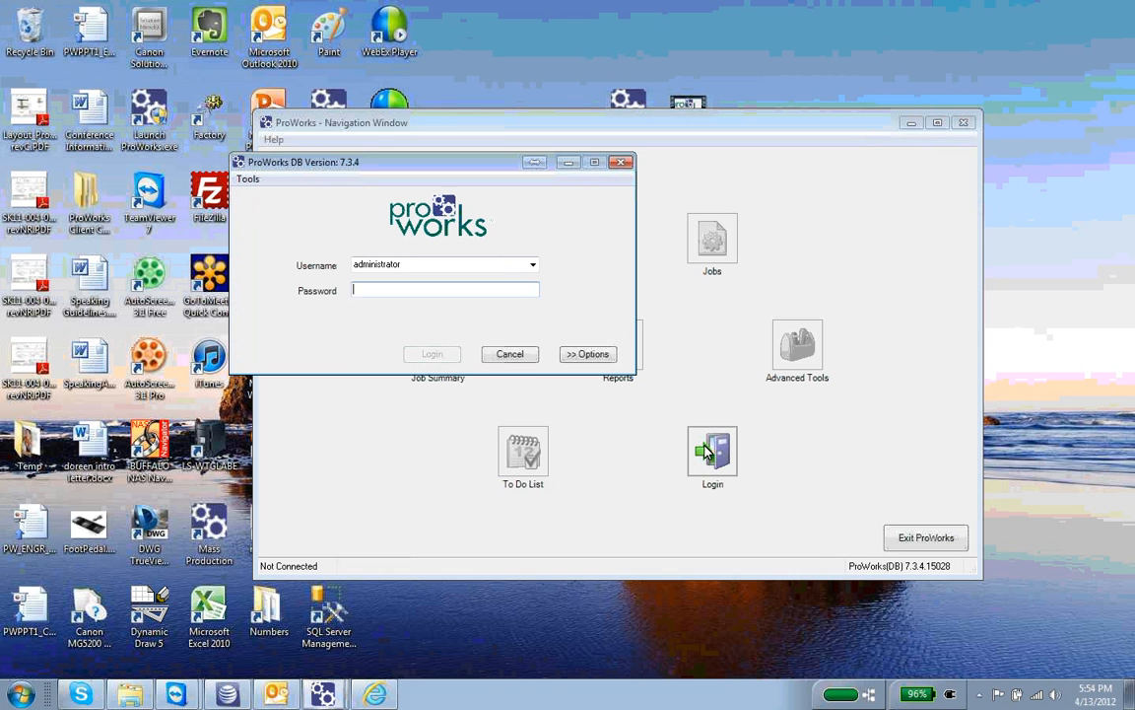
click(533, 264)
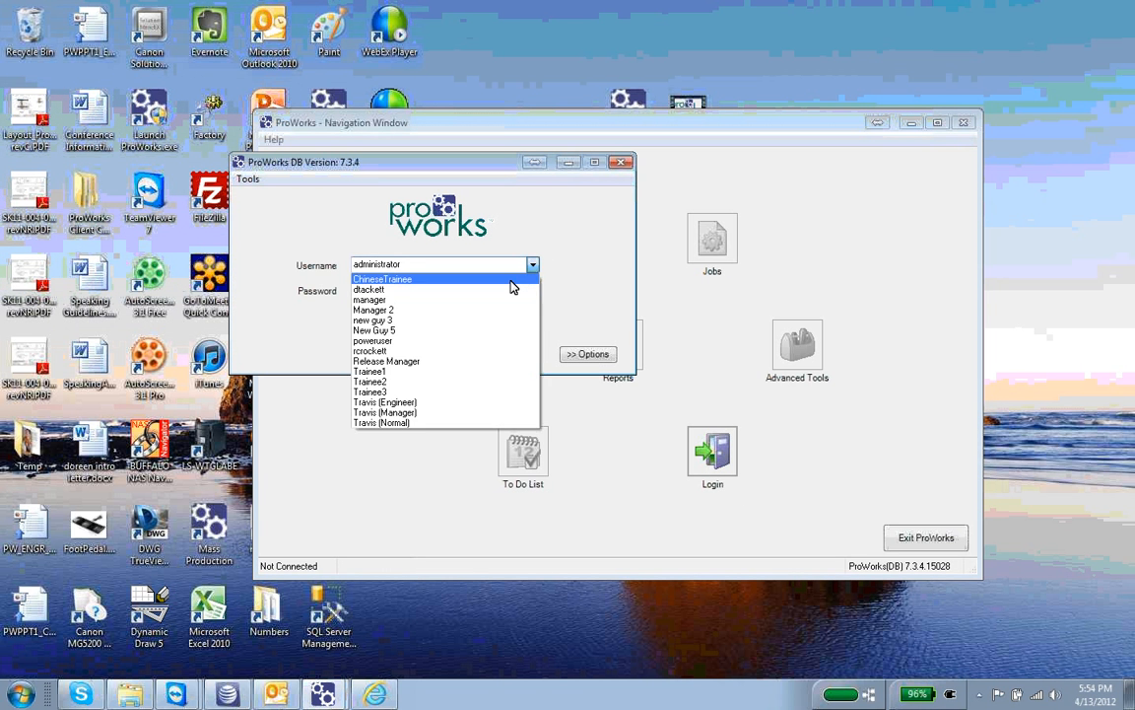
click(511, 289)
click(481, 285)
text(***)
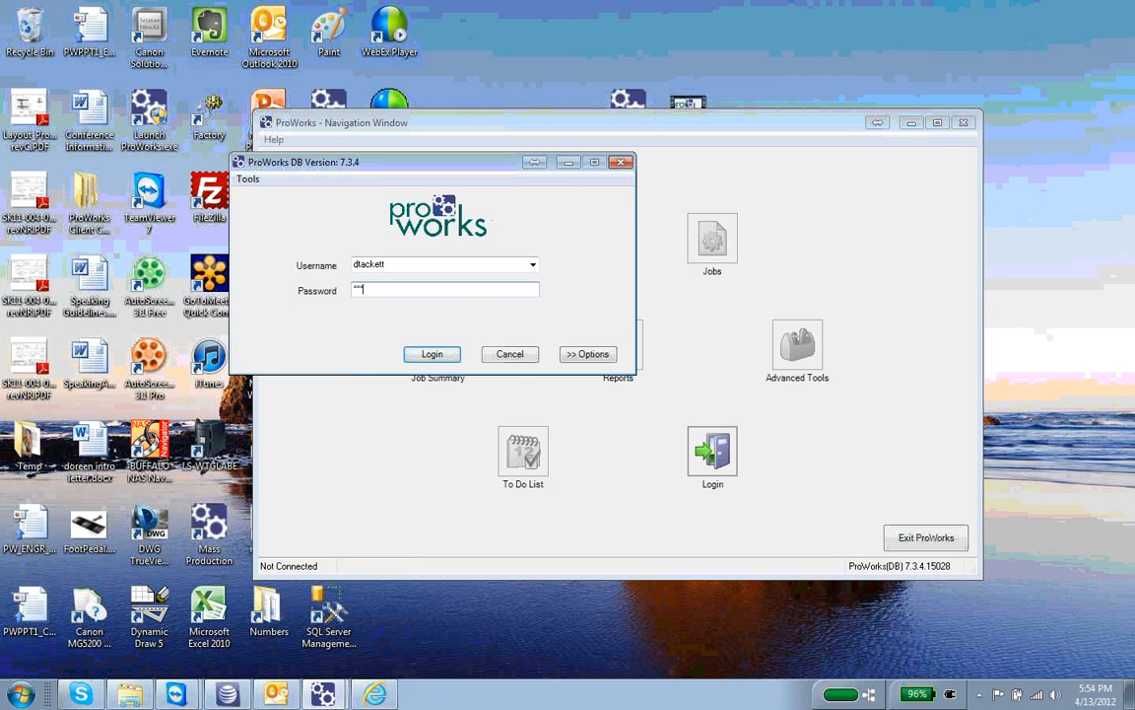
click(424, 356)
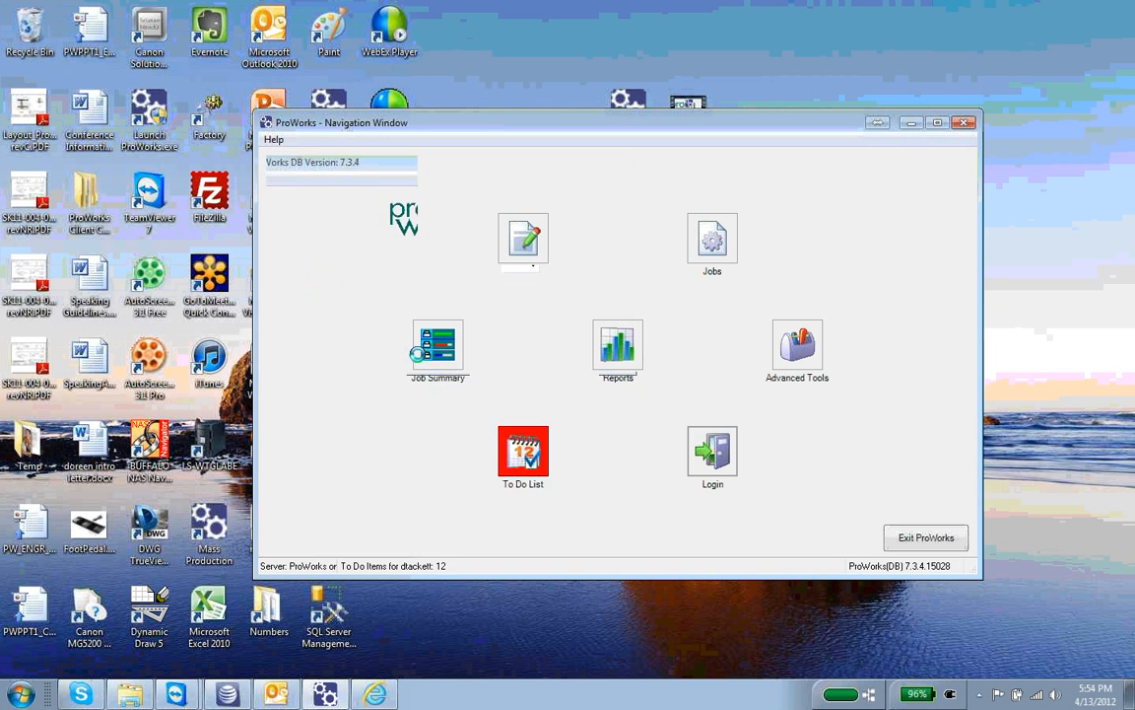
Open the Expert/Novice Matrix under the original user account.
click(797, 345)
click(877, 607)
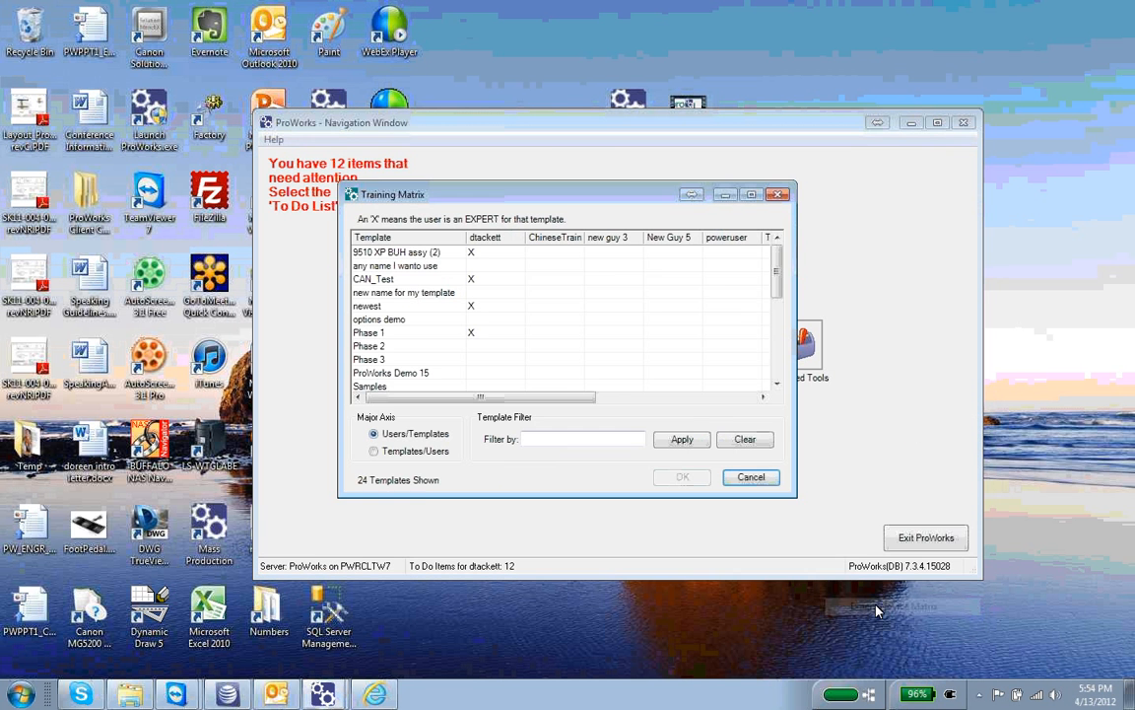